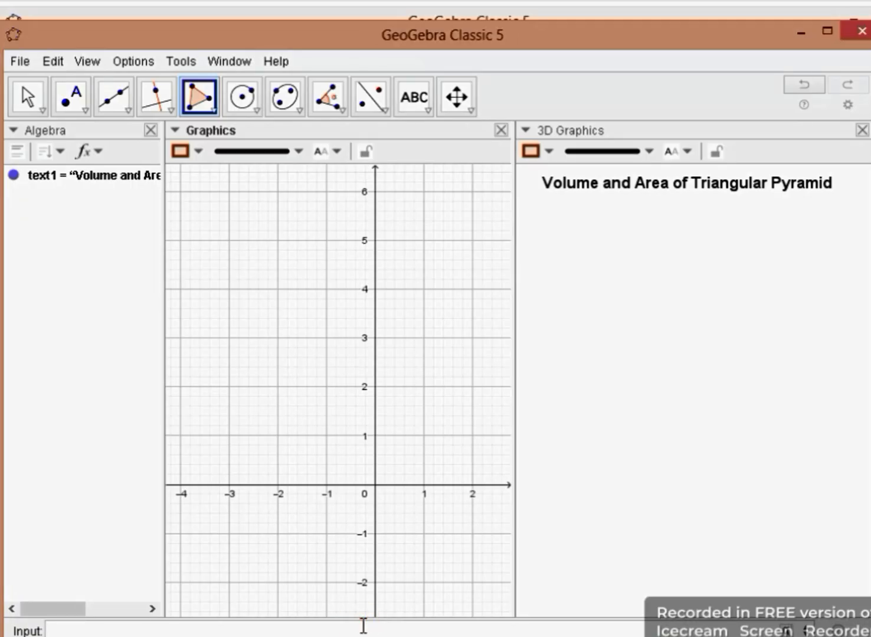
# - Create the points A(-2,0), B(2,0) and C(0,2) as the vertices of the pyramid's base
pyautogui.write('A(-2,0')
pyautogui.press('Return')
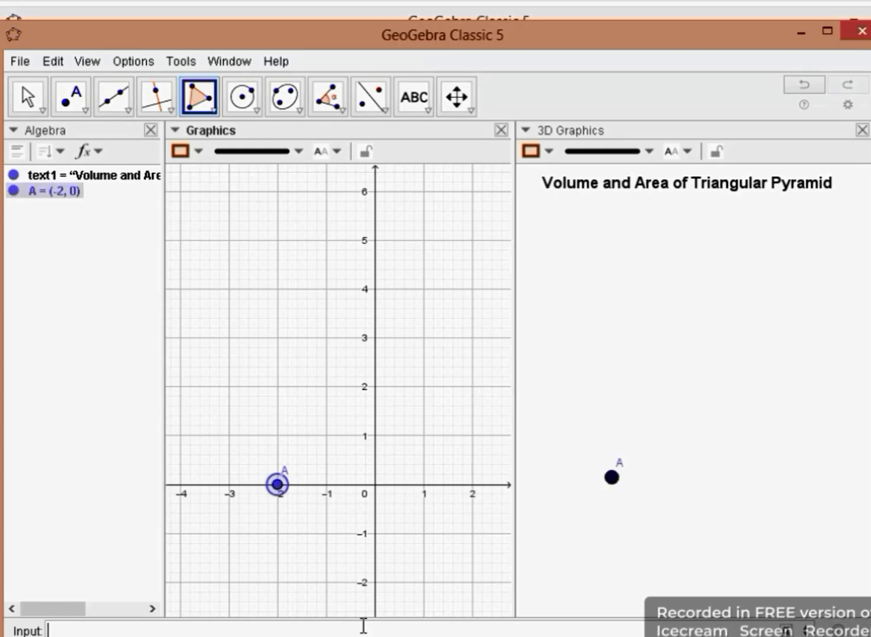
pyautogui.write('B = ')
pyautogui.write('(2')
pyautogui.write(', 0')
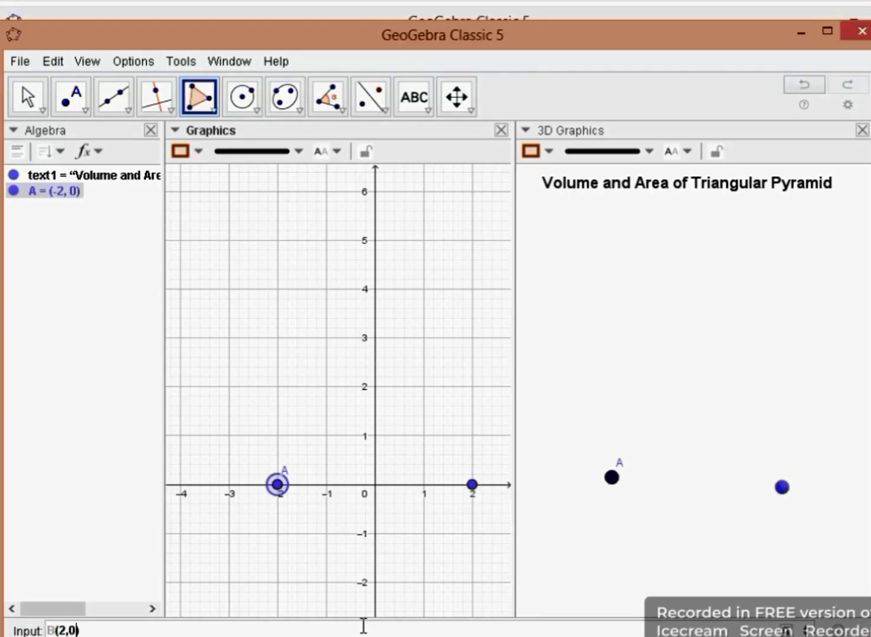
pyautogui.press('Return')
pyautogui.write('C = ')
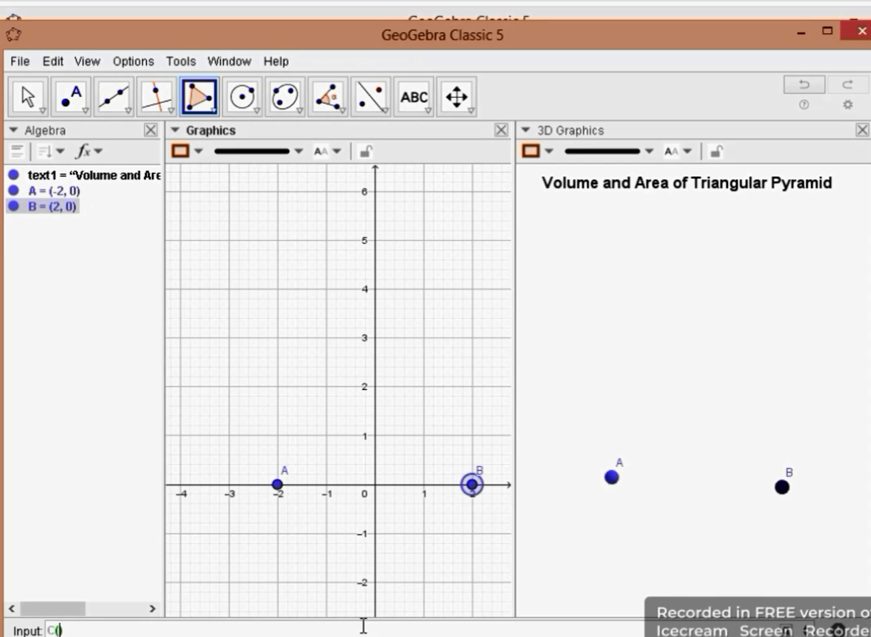
pyautogui.write('(0, 2')
pyautogui.press('Return')
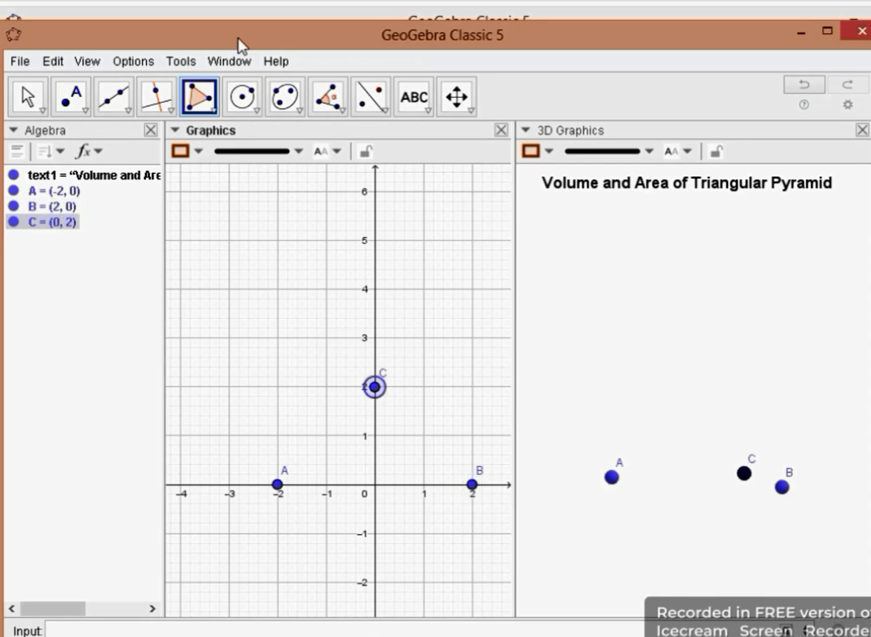
# - Draw the base triangle with the Polygon tool through points C, A and B, closing it at C
pyautogui.click(211, 94)
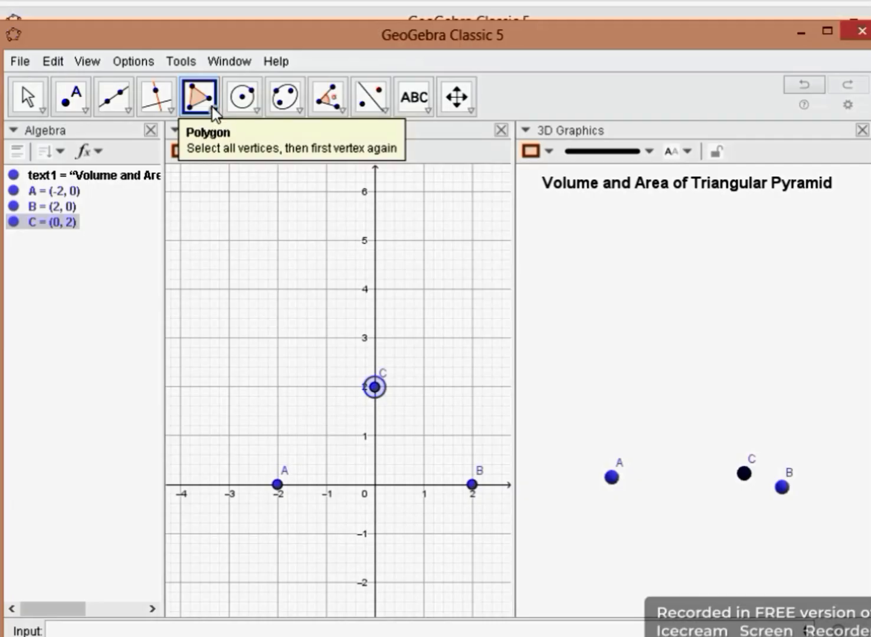
pyautogui.click(212, 102)
pyautogui.click(252, 140)
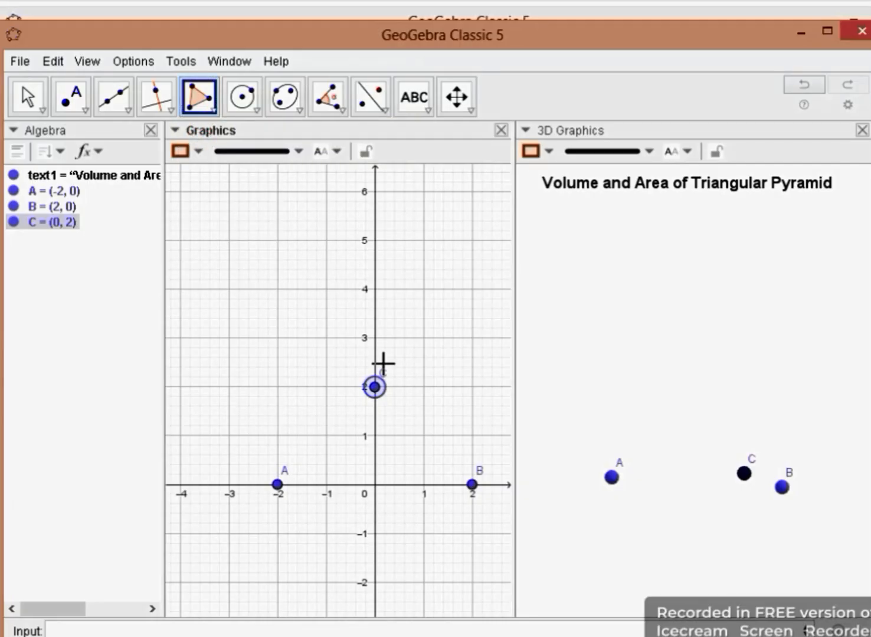
pyautogui.click(374, 387)
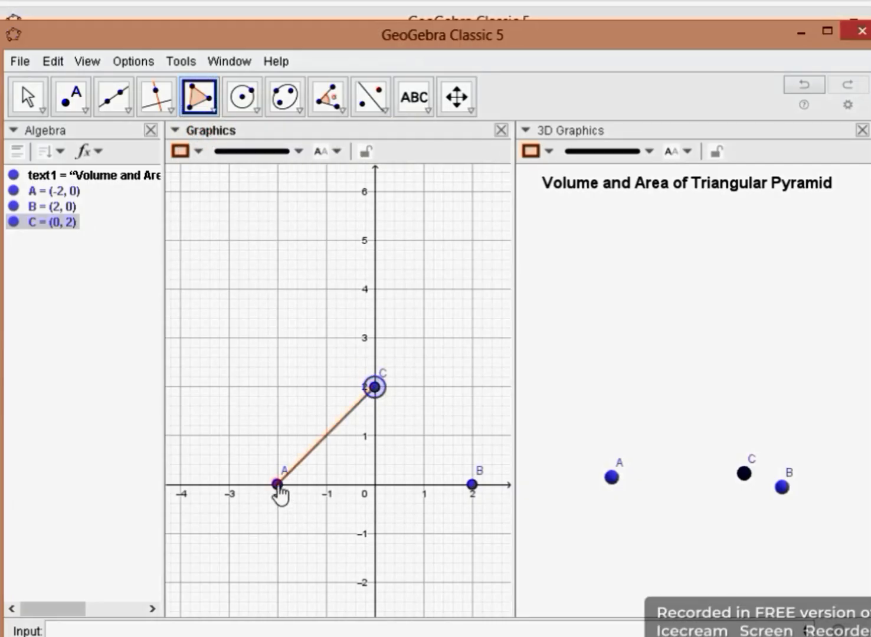
pyautogui.click(277, 484)
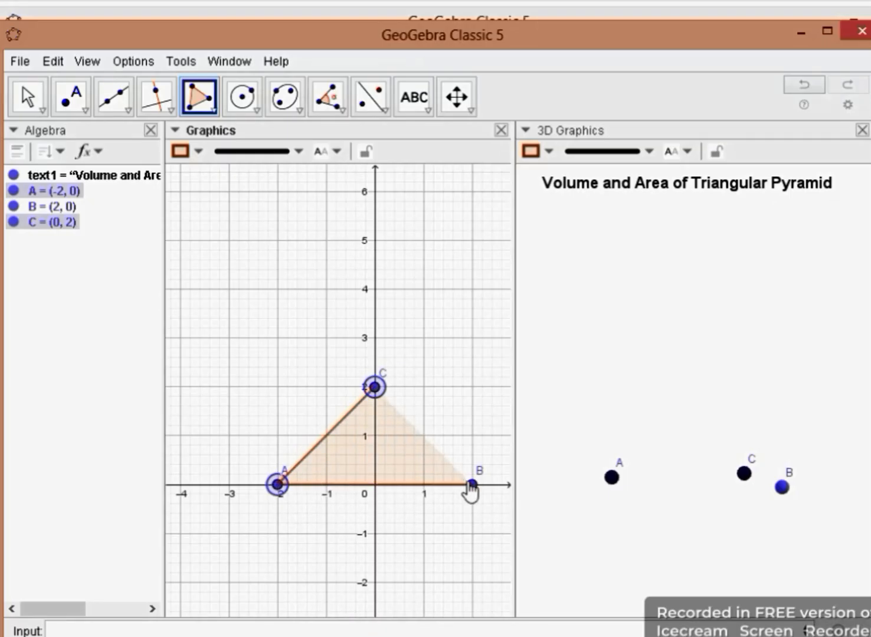
pyautogui.click(471, 484)
pyautogui.click(375, 389)
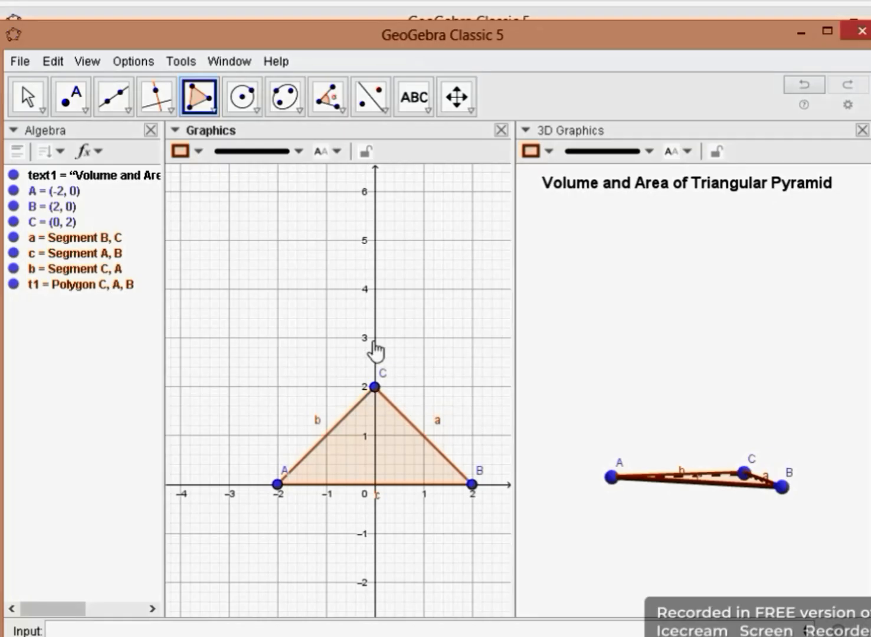
# - Add a number slider named h above the triangle with minimum 0, maximum 6 and increment .01
pyautogui.click(426, 107)
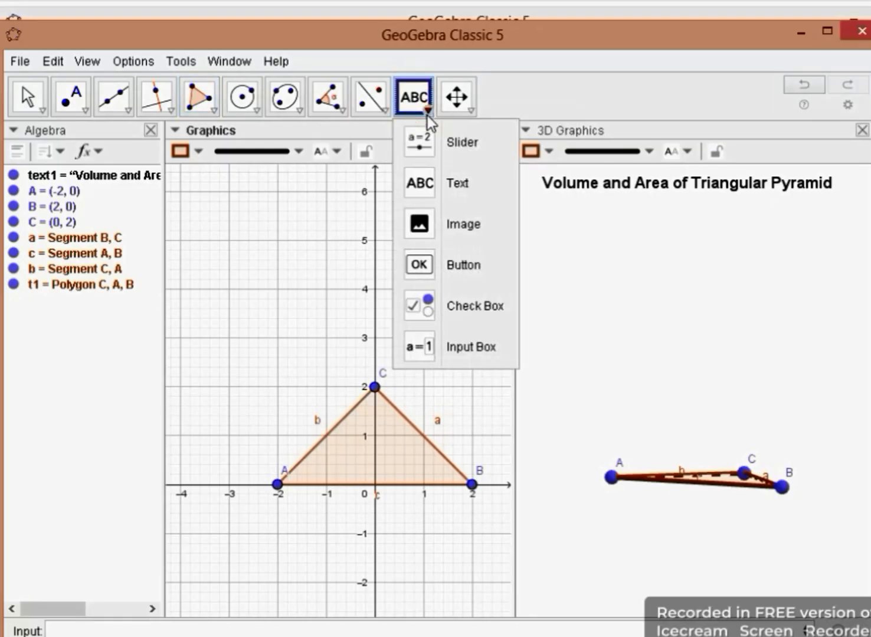
pyautogui.click(417, 142)
pyautogui.click(249, 233)
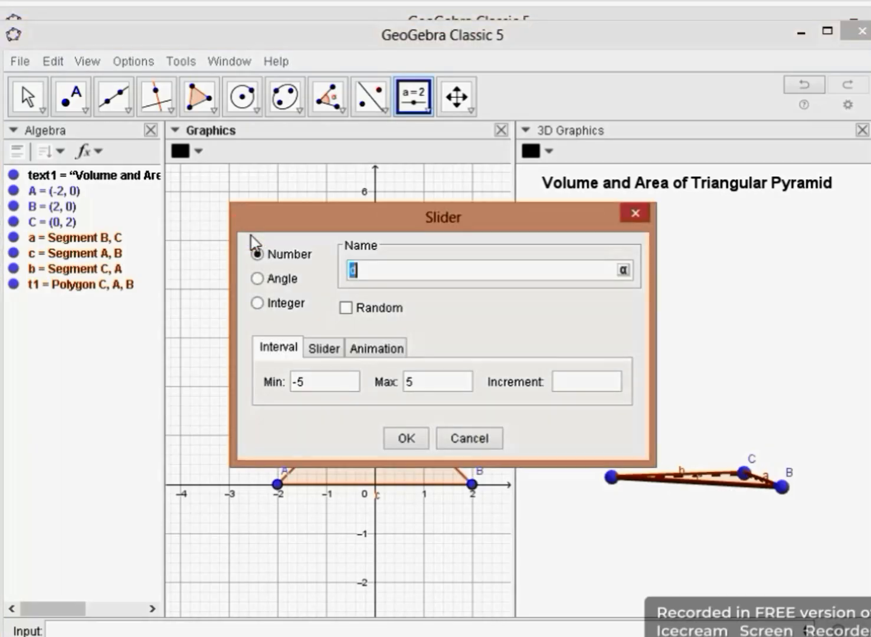
pyautogui.write('h')
pyautogui.click(304, 381)
pyautogui.write('0')
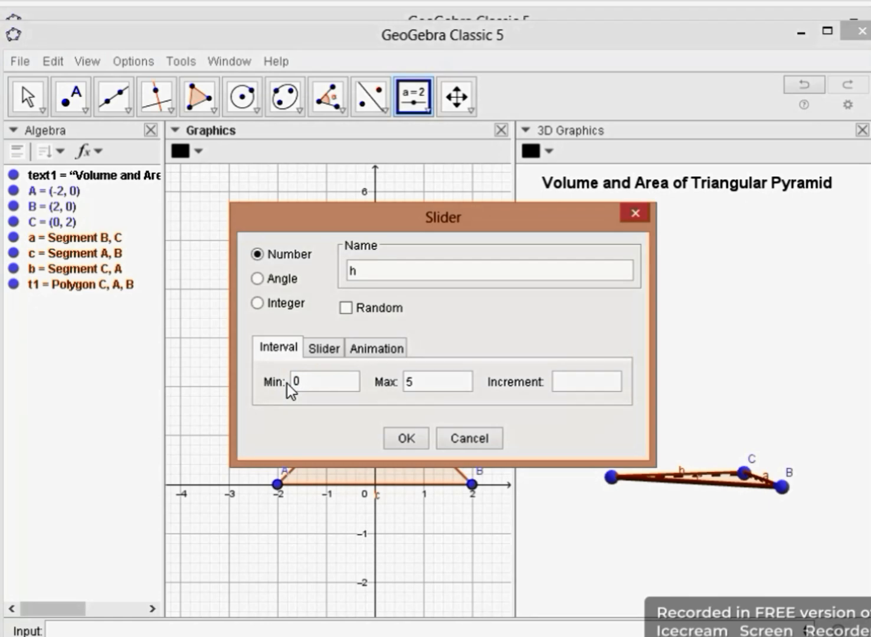
pyautogui.click(406, 383)
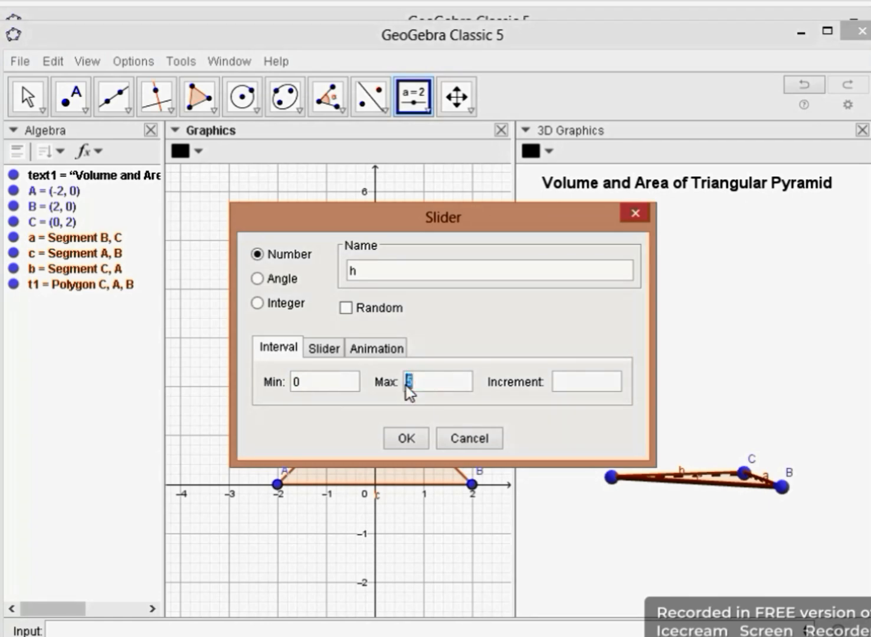
pyautogui.write('6')
pyautogui.click(568, 381)
pyautogui.write('.0')
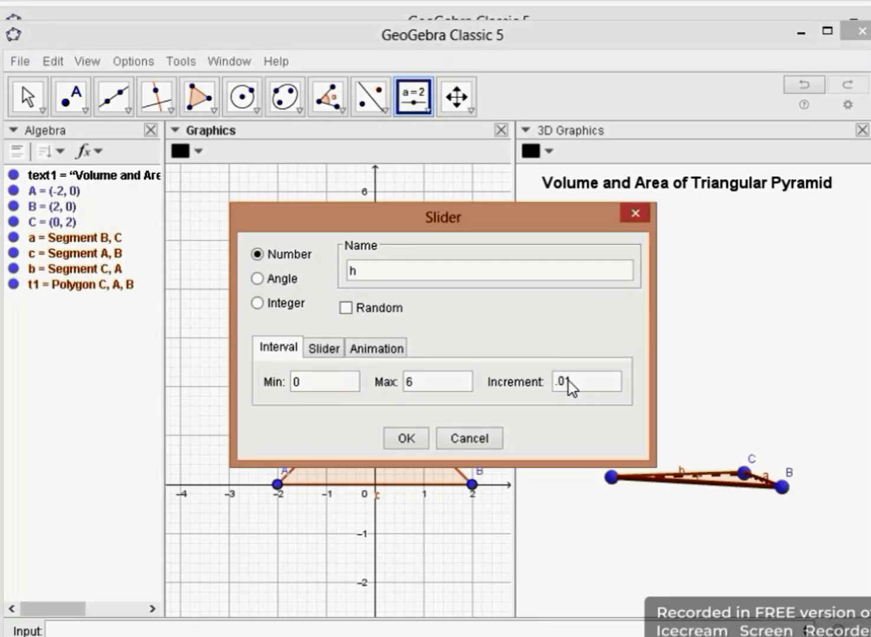
pyautogui.write('1')
pyautogui.click(406, 438)
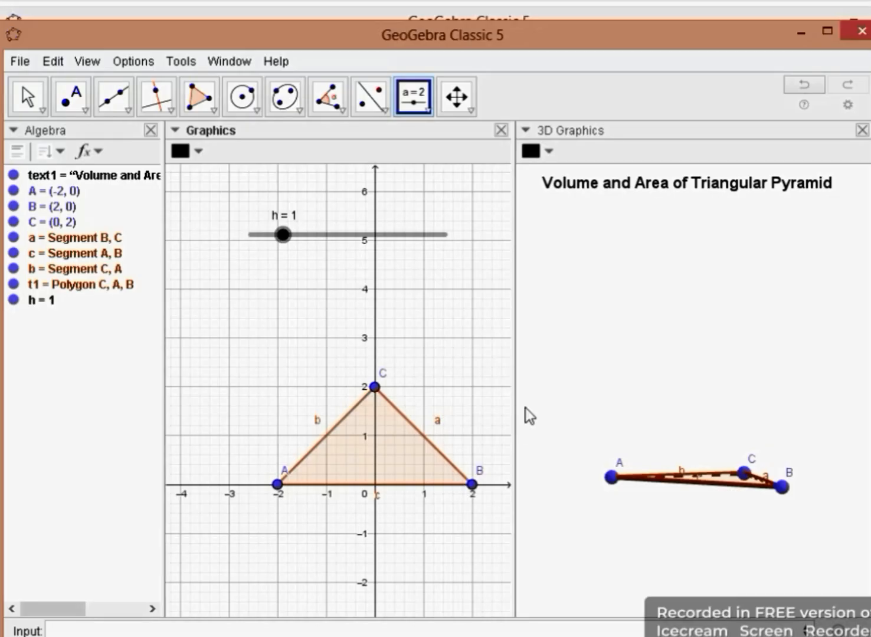
# - Extrude the base triangle to a pyramid with altitude h in the 3D view, and set slider h to 3.3
pyautogui.click(628, 319)
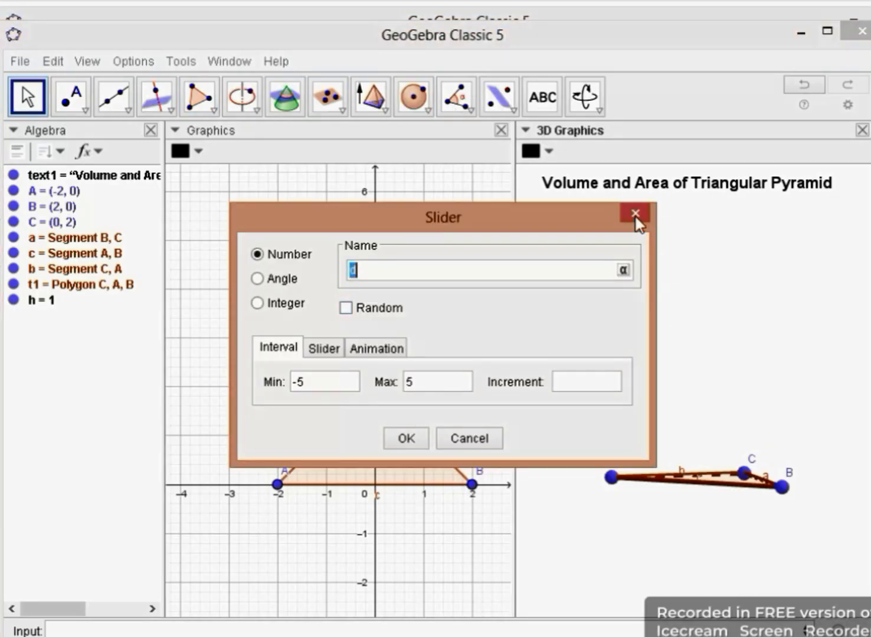
pyautogui.click(635, 215)
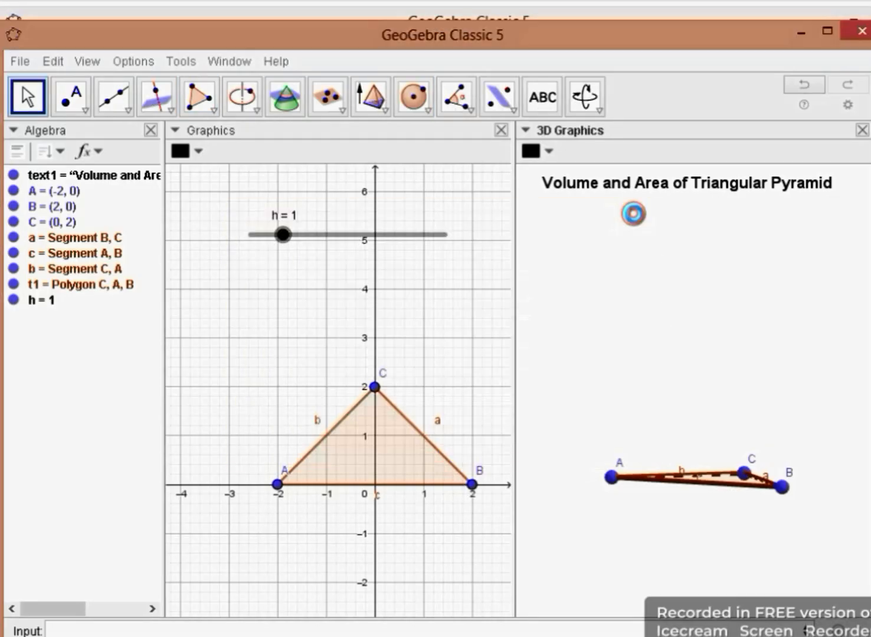
pyautogui.click(383, 112)
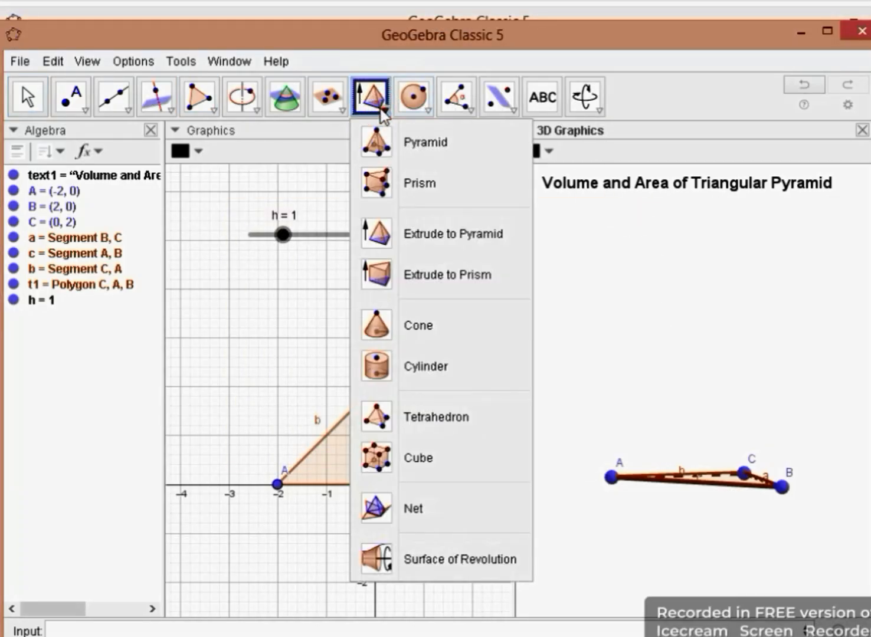
pyautogui.click(371, 233)
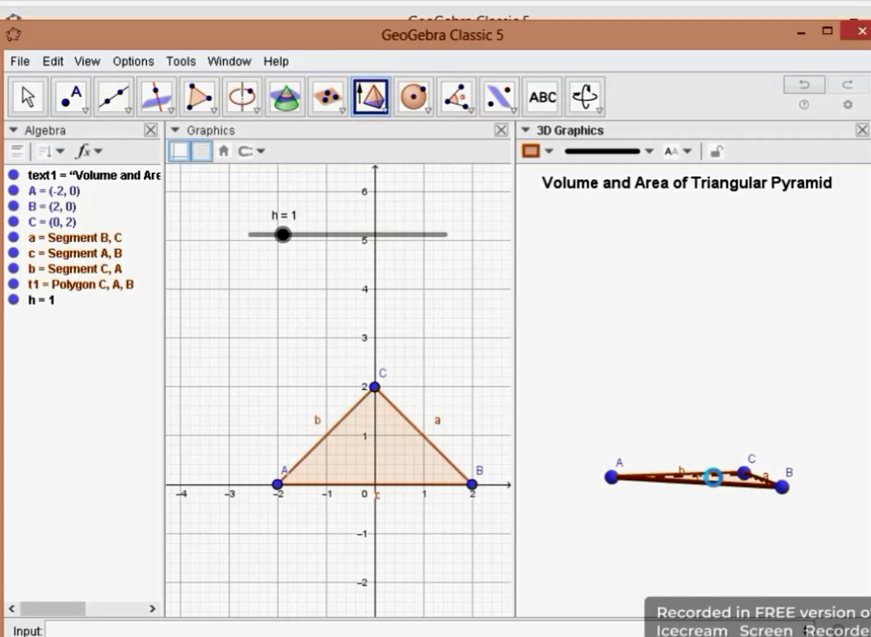
pyautogui.click(712, 478)
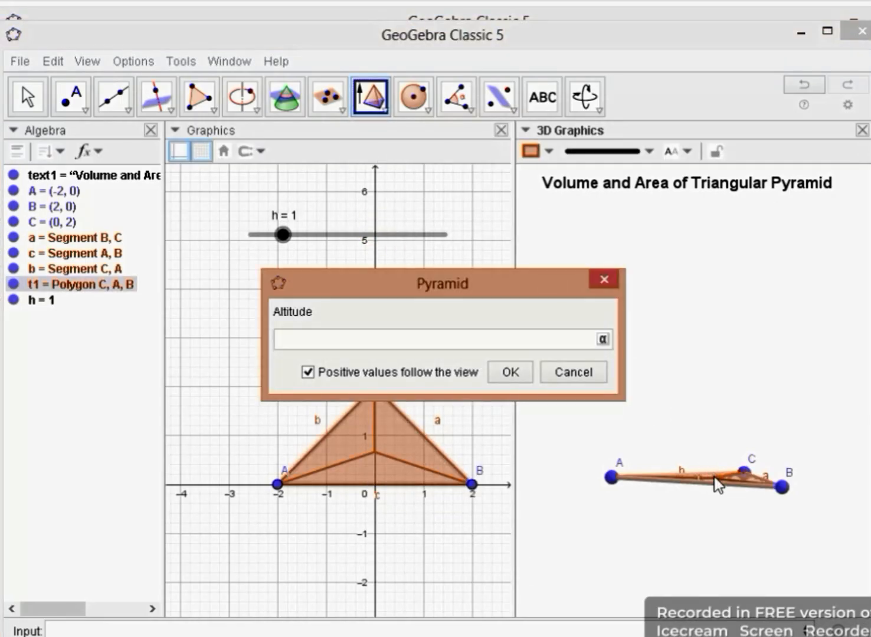
pyautogui.write('h')
pyautogui.click(511, 372)
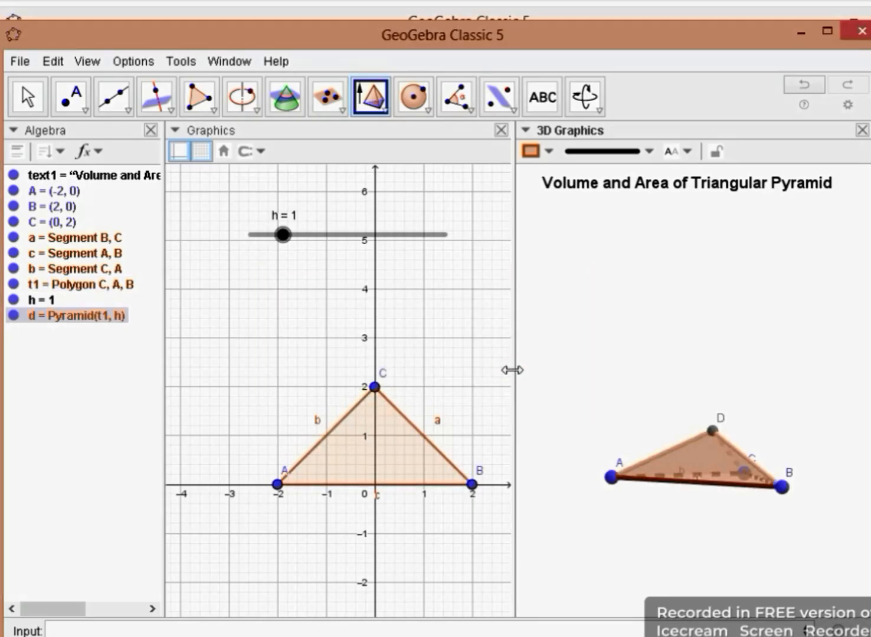
pyautogui.moveTo(284, 242); pyautogui.dragTo(357, 242)
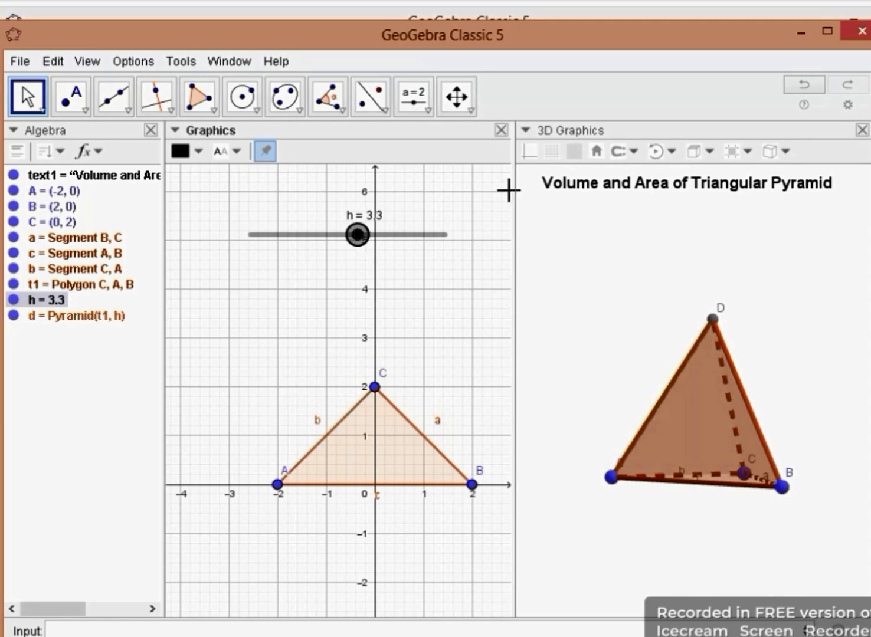
# - Add a LaTeX text "Volume = " linked to the pyramid object d, placed below the title in the 3D view
pyautogui.click(581, 237)
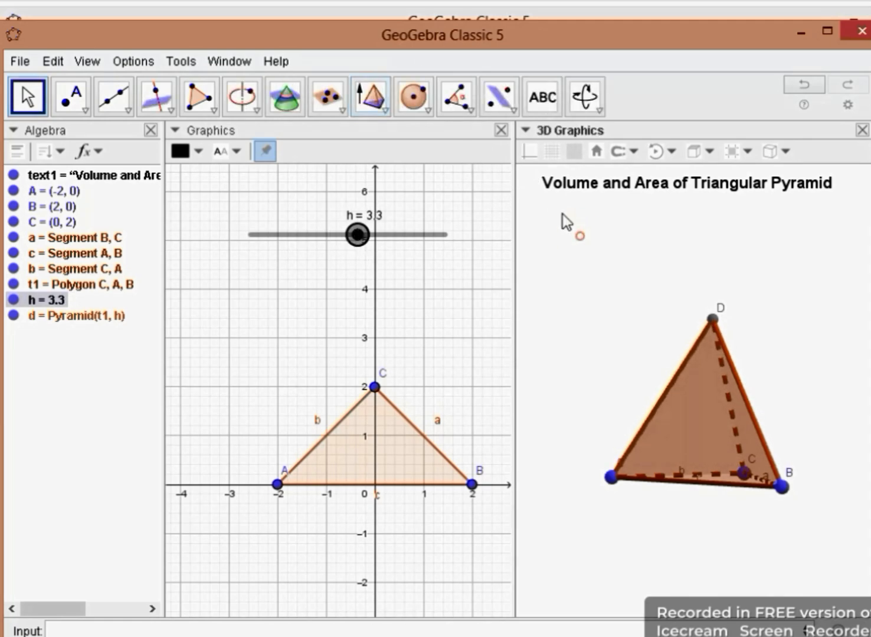
pyautogui.click(542, 97)
pyautogui.click(587, 241)
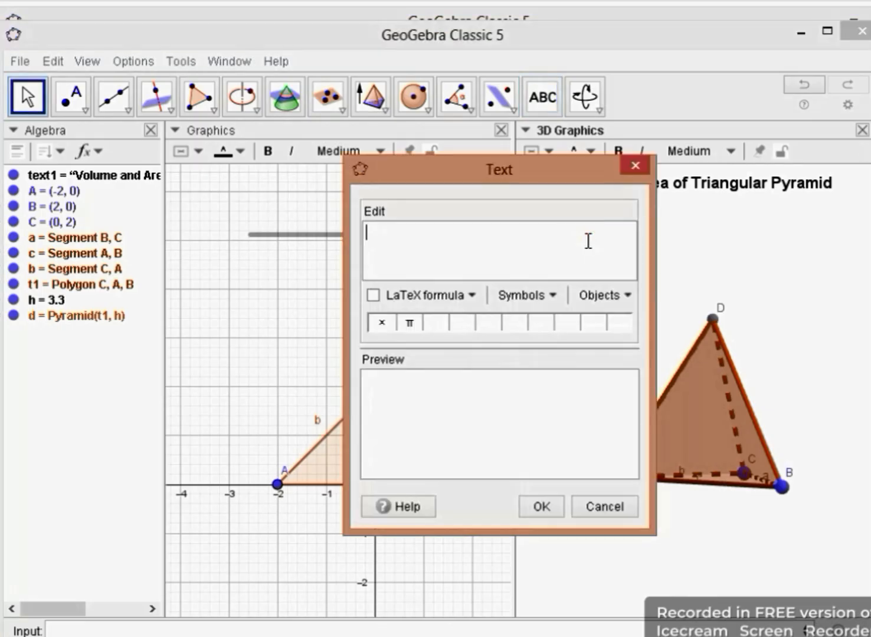
pyautogui.write('Volume')
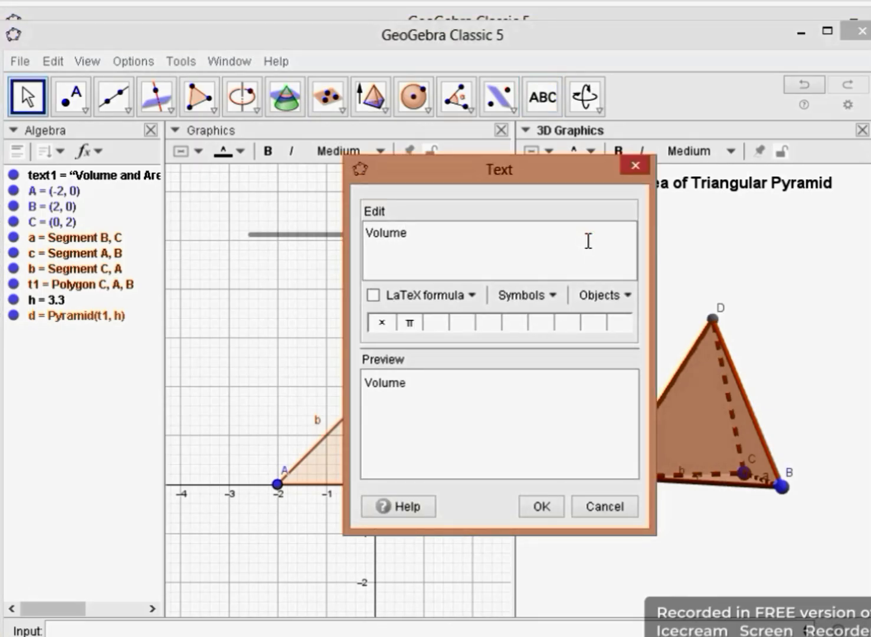
pyautogui.write(' =')
pyautogui.write('d')
pyautogui.press('BackSpace')
pyautogui.click(372, 295)
pyautogui.click(627, 296)
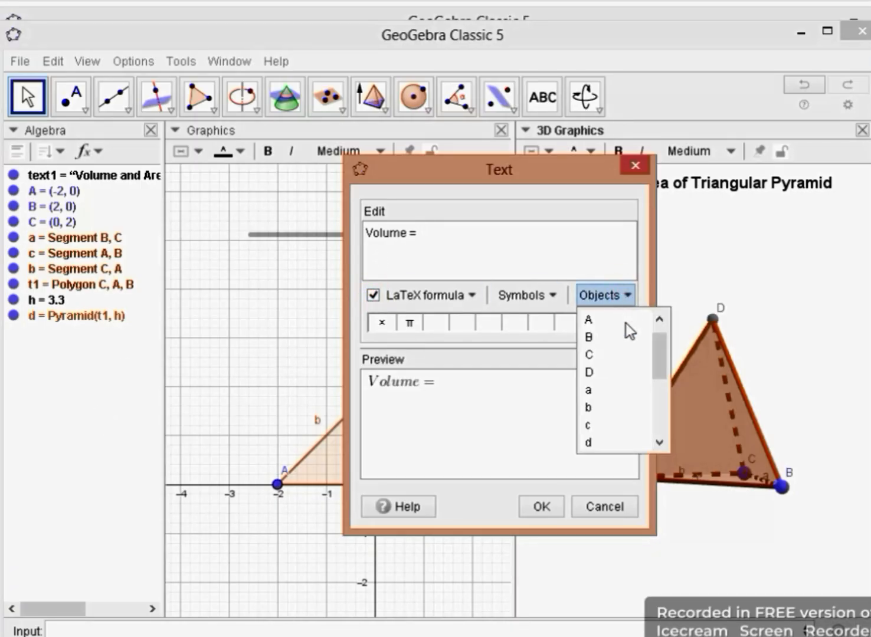
pyautogui.click(590, 443)
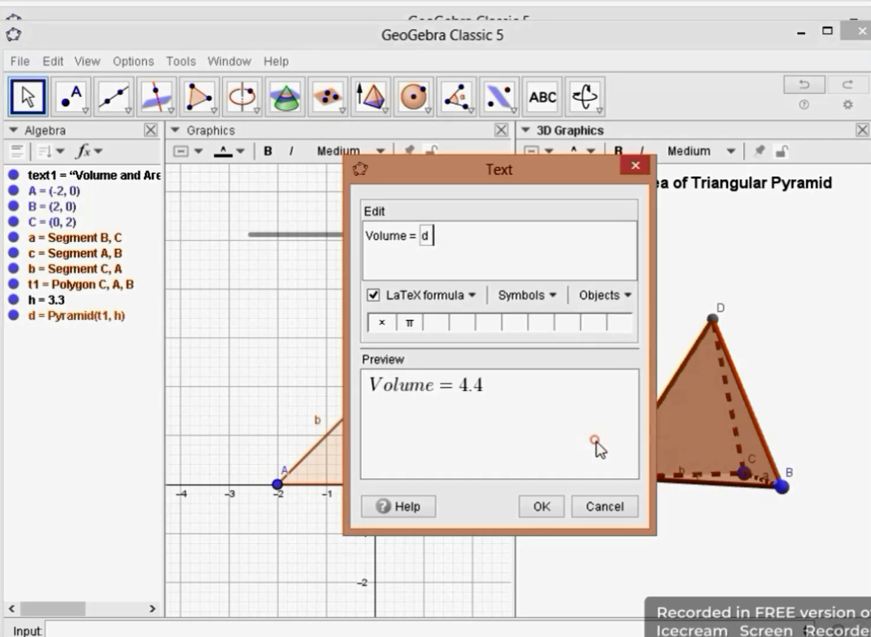
pyautogui.click(546, 508)
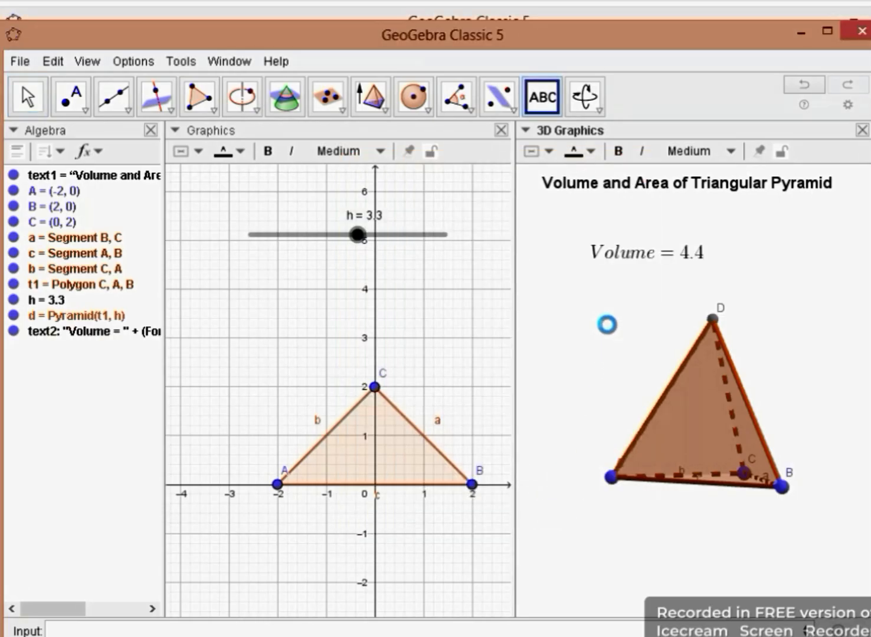
# - Add the text "Area = " linked to the pyramid's faceABD and place it just below the volume text
pyautogui.click(614, 322)
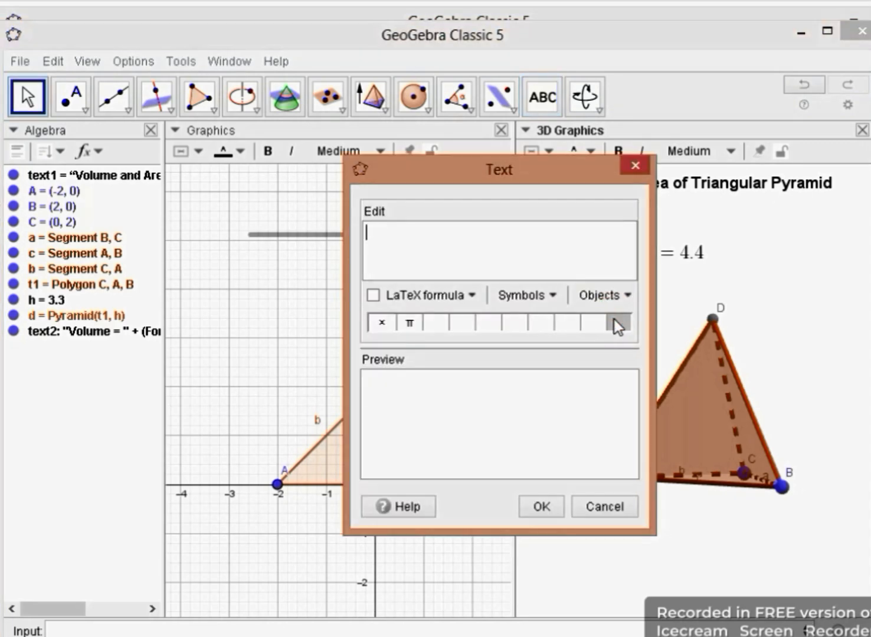
pyautogui.write('Area =')
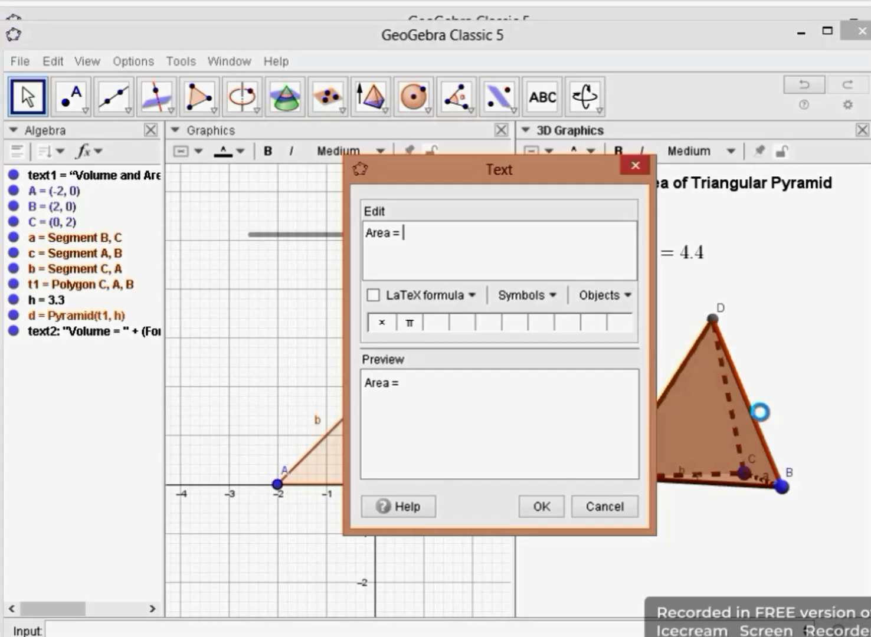
pyautogui.click(715, 414)
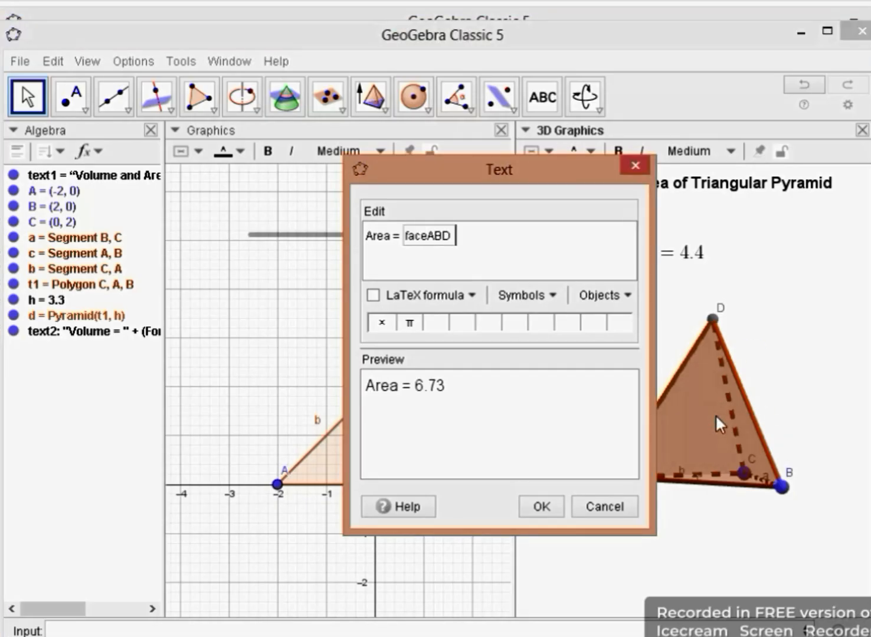
pyautogui.click(542, 509)
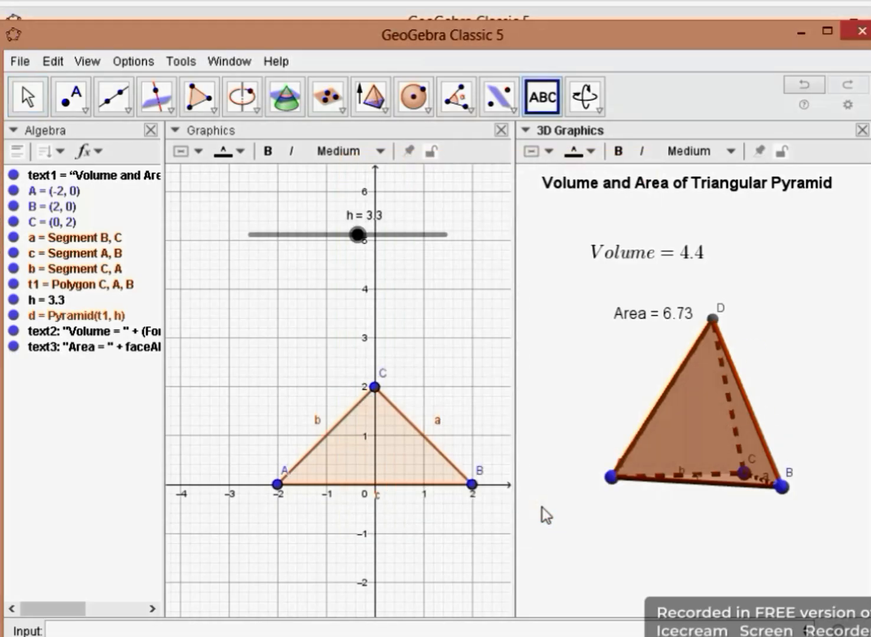
pyautogui.moveTo(649, 322); pyautogui.dragTo(634, 301)
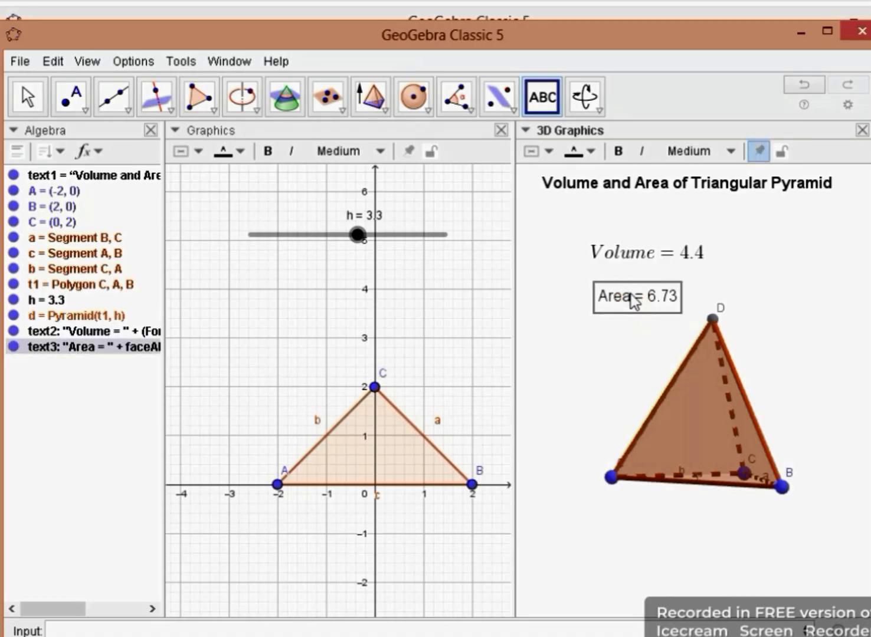
pyautogui.click(634, 301)
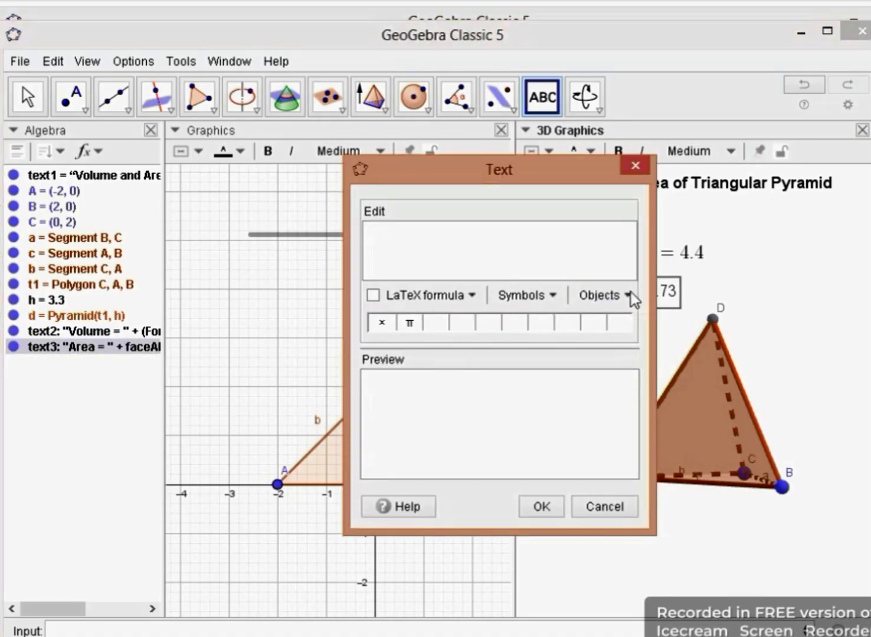
pyautogui.click(637, 169)
# - Increase the pyramid's height by moving slider h to 3.66
pyautogui.moveTo(357, 236)
pyautogui.mouseDown()
pyautogui.moveTo(396, 236)
pyautogui.moveTo(305, 239)
pyautogui.moveTo(369, 236)
pyautogui.mouseUp()
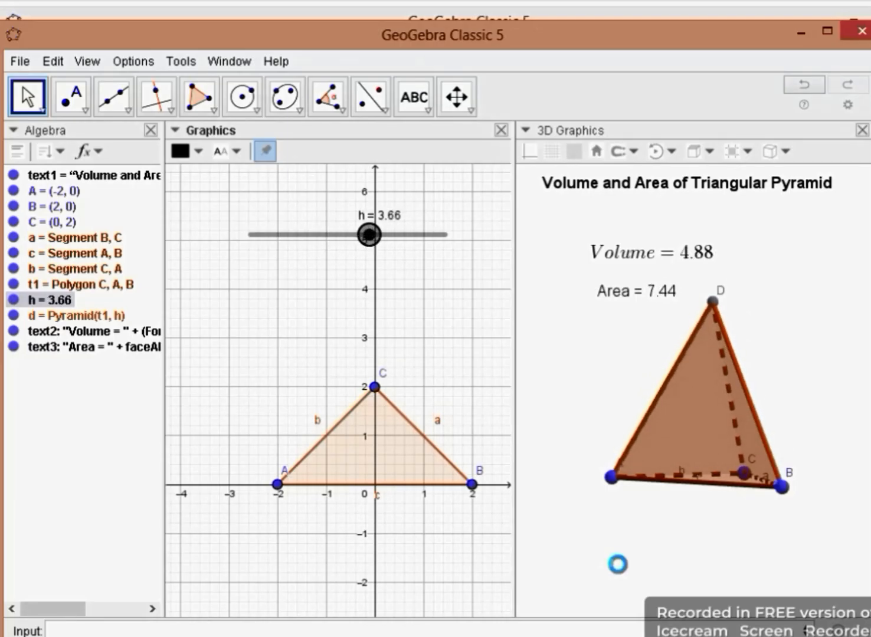
# - Switch to the GeoGebra window titled "Volume of Rectangular Pyramid" and define points A = (0, 0), B = (2, 0) and C = (2, 2)
pyautogui.click(667, 636)
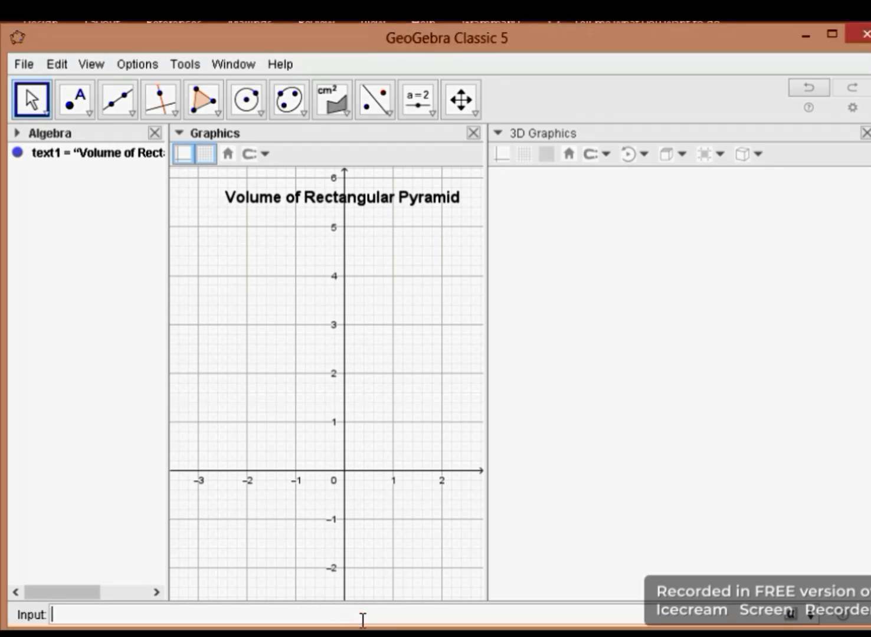
pyautogui.write('A = ')
pyautogui.write('(')
pyautogui.write('0, 0')
pyautogui.press('Return')
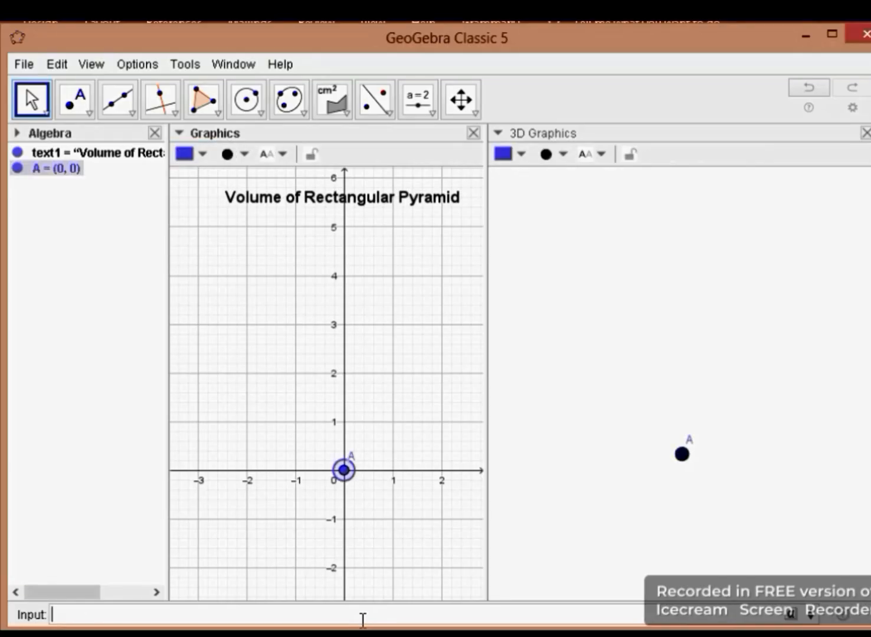
pyautogui.write('B(2,0')
pyautogui.press('Return')
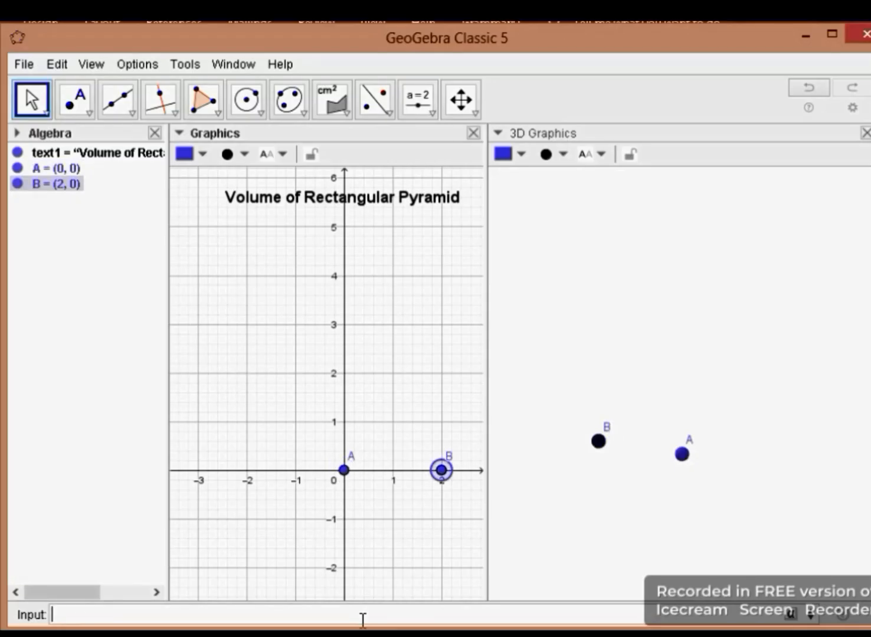
pyautogui.write('C(2,2')
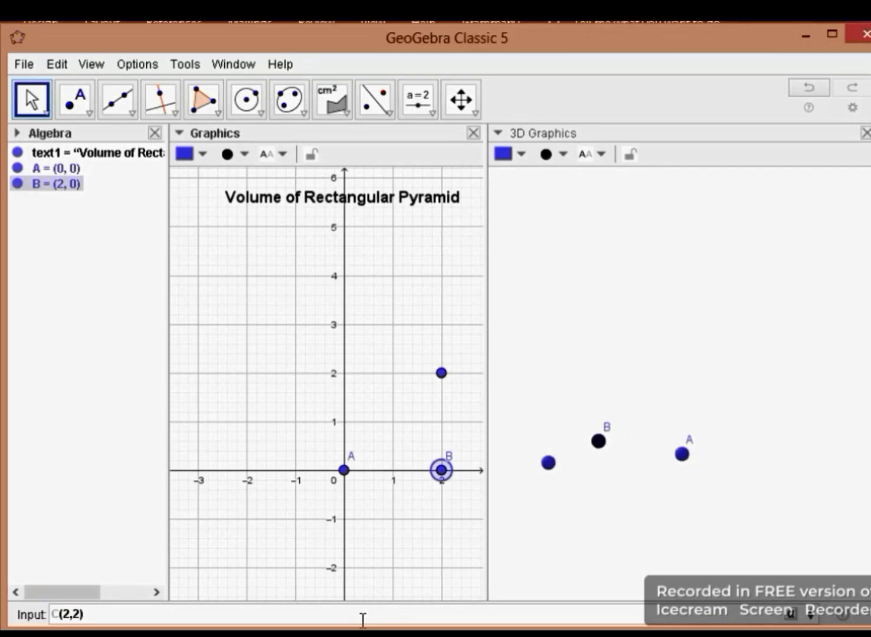
pyautogui.press('Return')
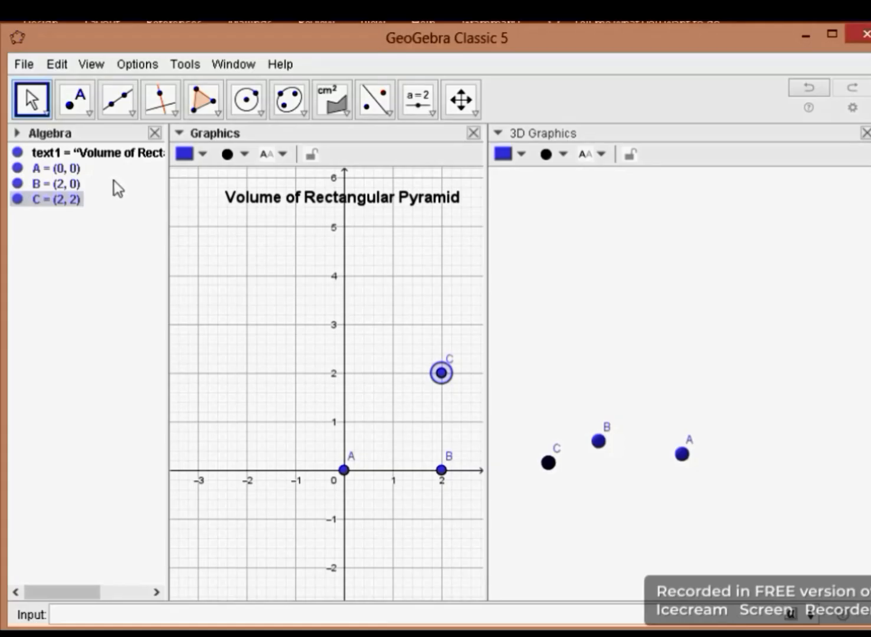
# - Draw a triangular polygon through points C, A and B in the 2D view
pyautogui.click(218, 117)
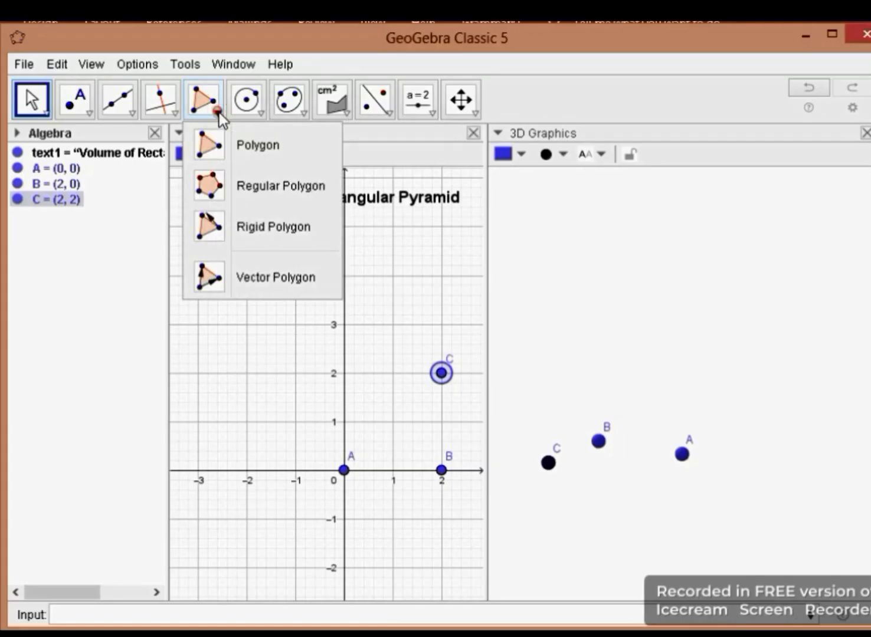
pyautogui.click(204, 149)
pyautogui.click(441, 376)
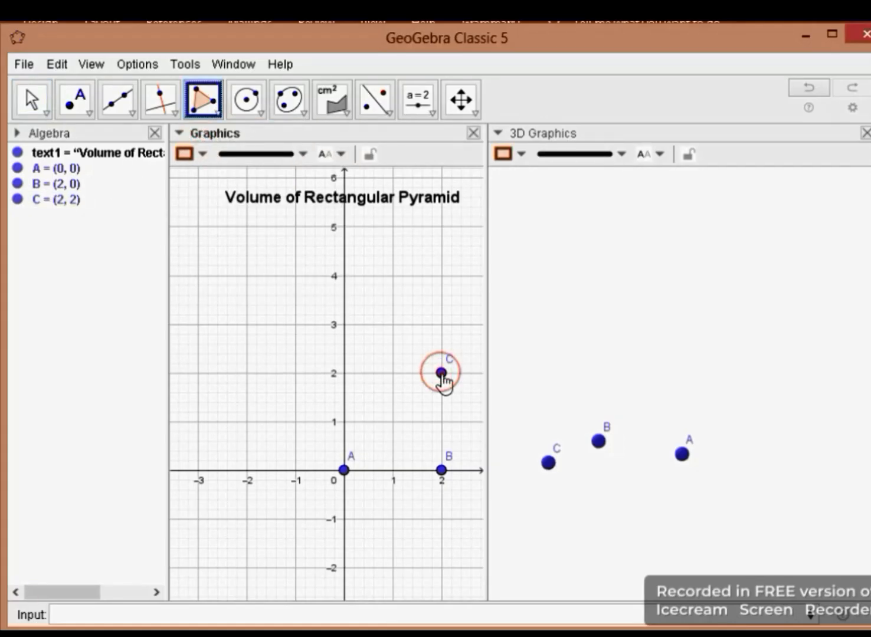
pyautogui.click(439, 470)
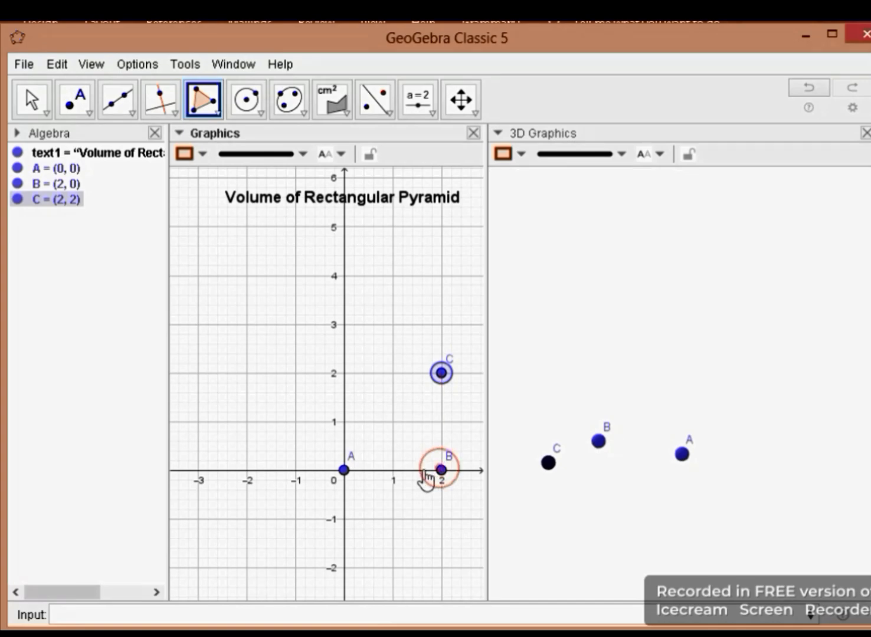
pyautogui.click(344, 470)
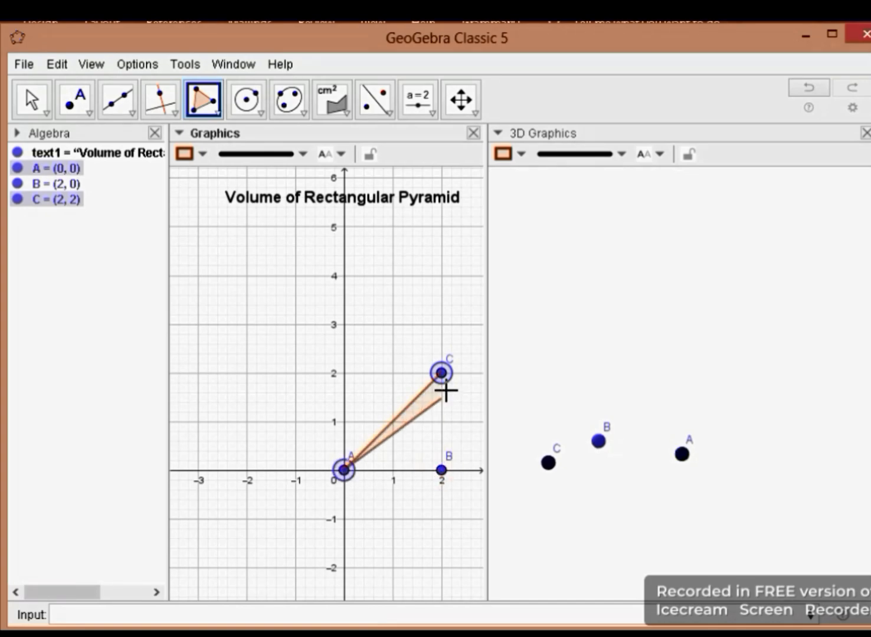
pyautogui.click(441, 470)
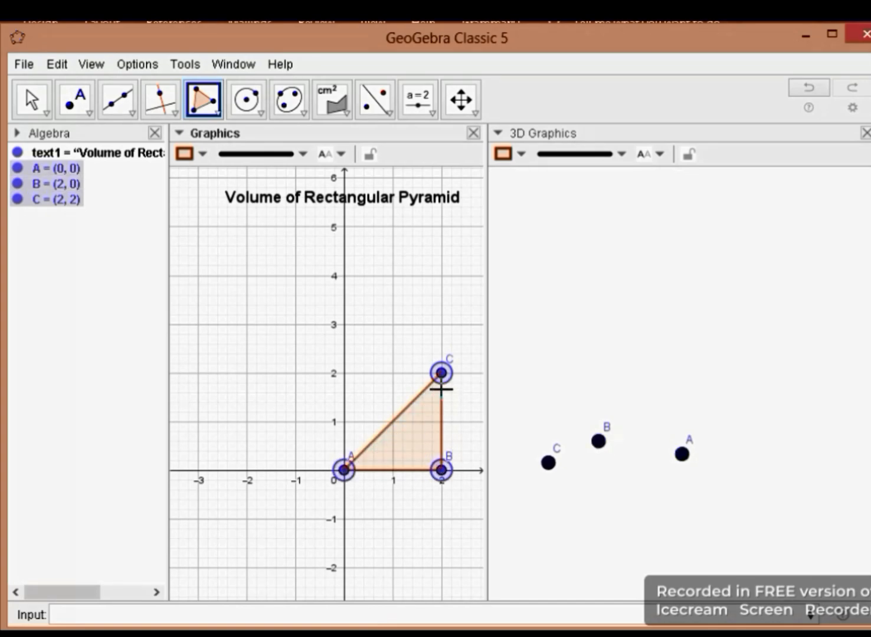
pyautogui.click(441, 370)
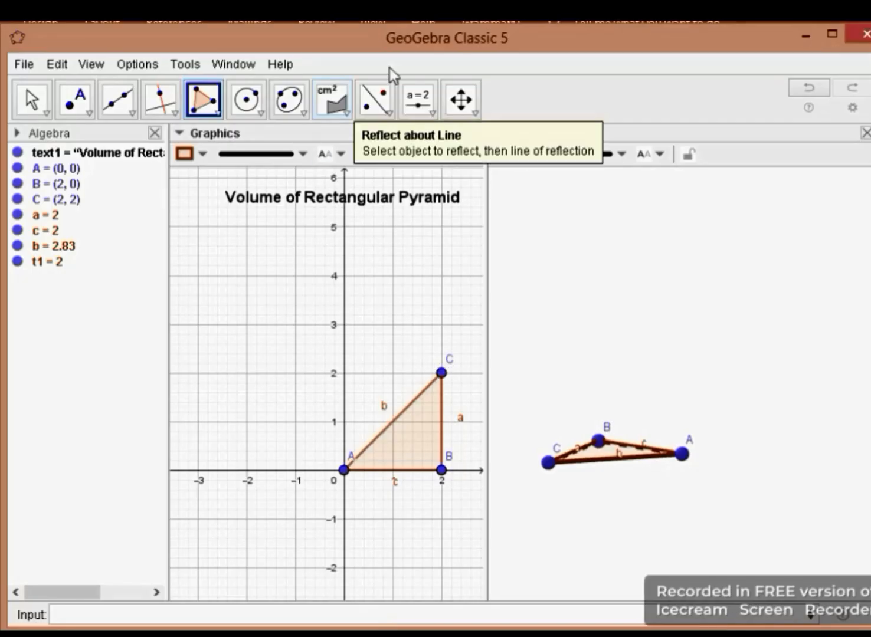
# - Create a number slider named h below the title, with a minimum of 0 and an increment of .01
pyautogui.click(432, 112)
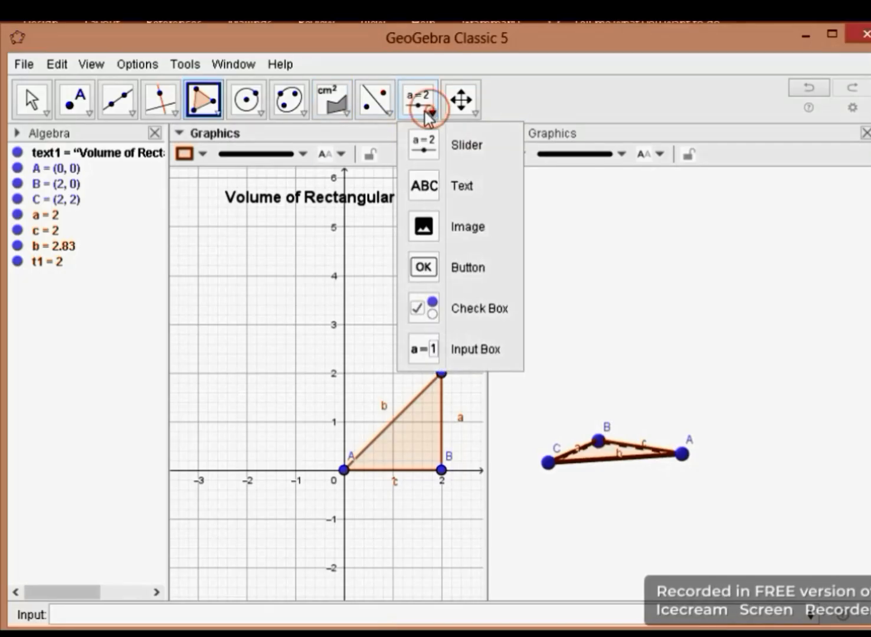
pyautogui.click(422, 138)
pyautogui.click(231, 249)
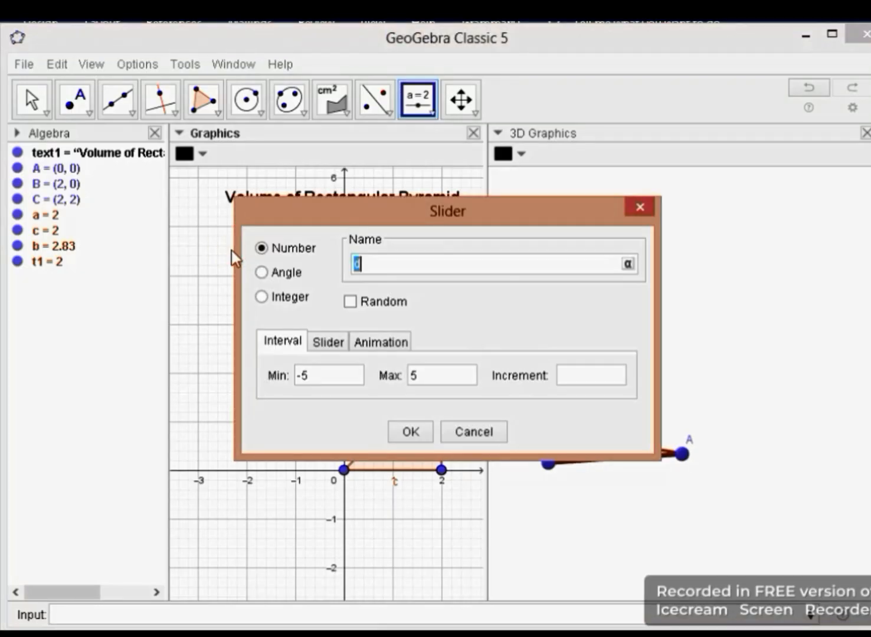
pyautogui.write('h')
pyautogui.moveTo(315, 370); pyautogui.dragTo(289, 383)
pyautogui.write('0')
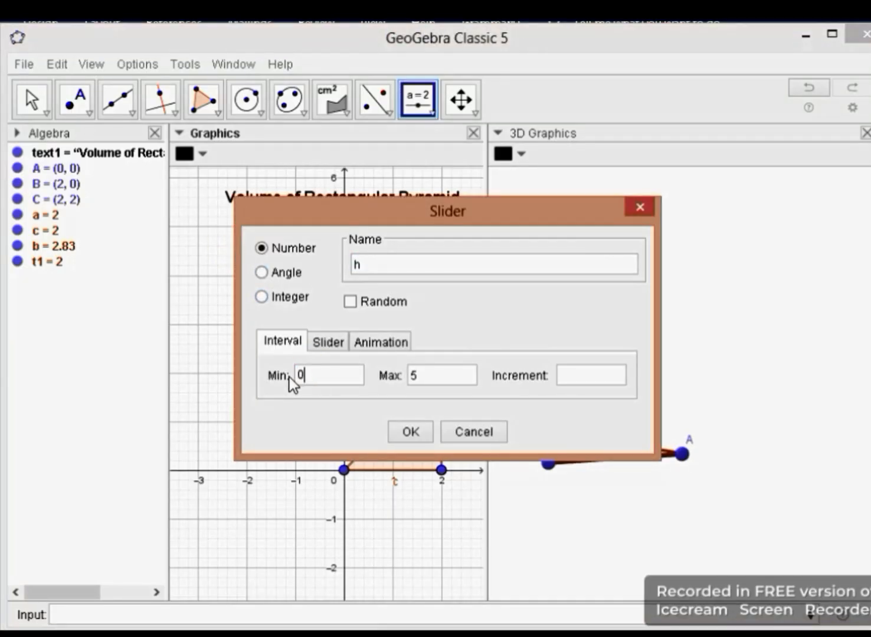
pyautogui.moveTo(424, 371); pyautogui.dragTo(411, 380)
pyautogui.click(583, 377)
pyautogui.write('.01')
pyautogui.click(407, 437)
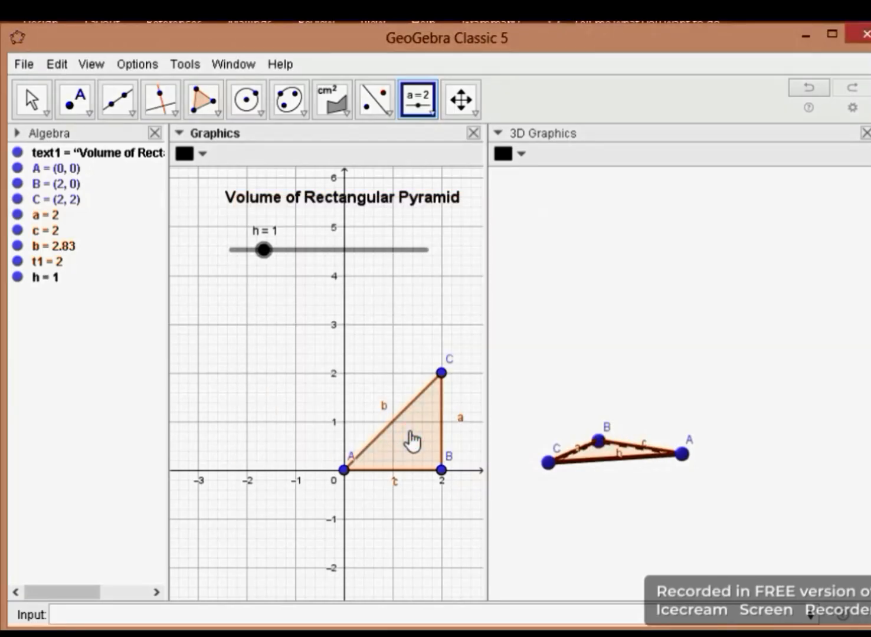
# - Extrude triangle ABC to a pyramid with altitude h in the 3D view, and set slider h to 4.14
pyautogui.click(534, 223)
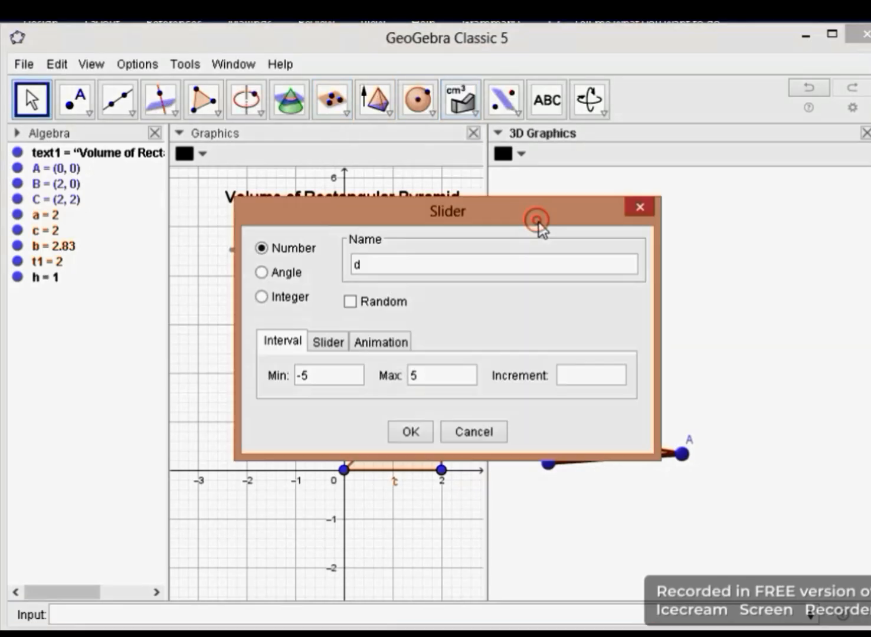
pyautogui.click(639, 206)
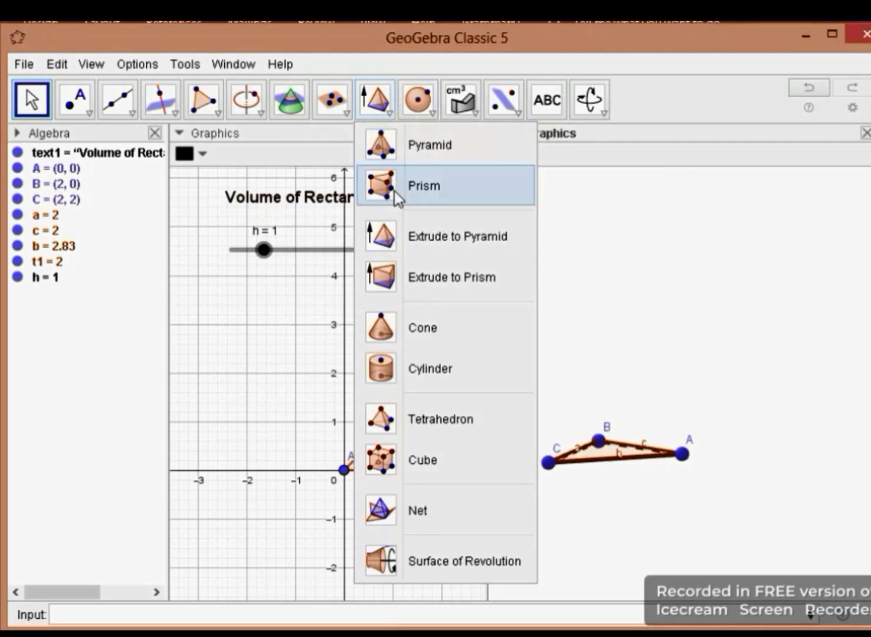
pyautogui.click(393, 235)
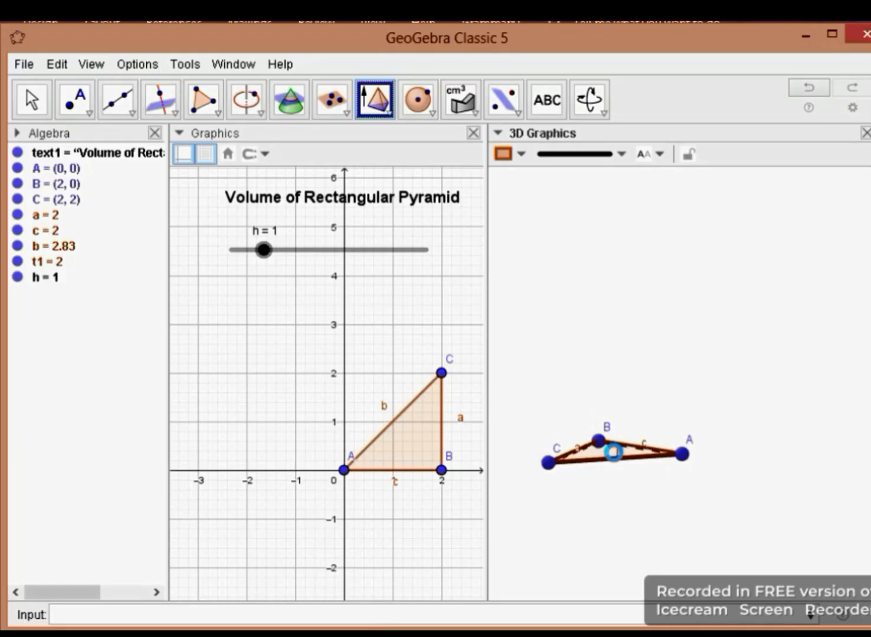
pyautogui.click(614, 451)
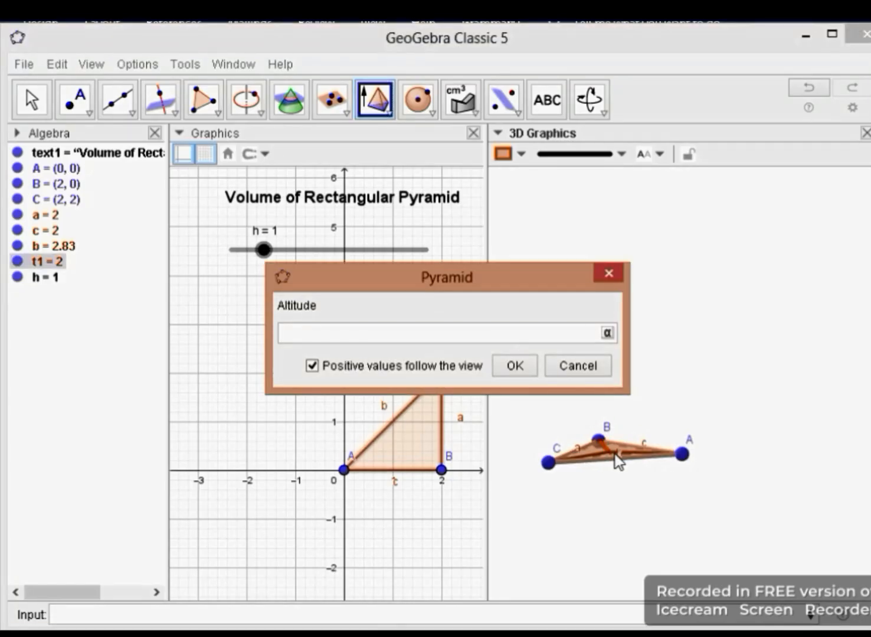
pyautogui.write('h')
pyautogui.click(515, 365)
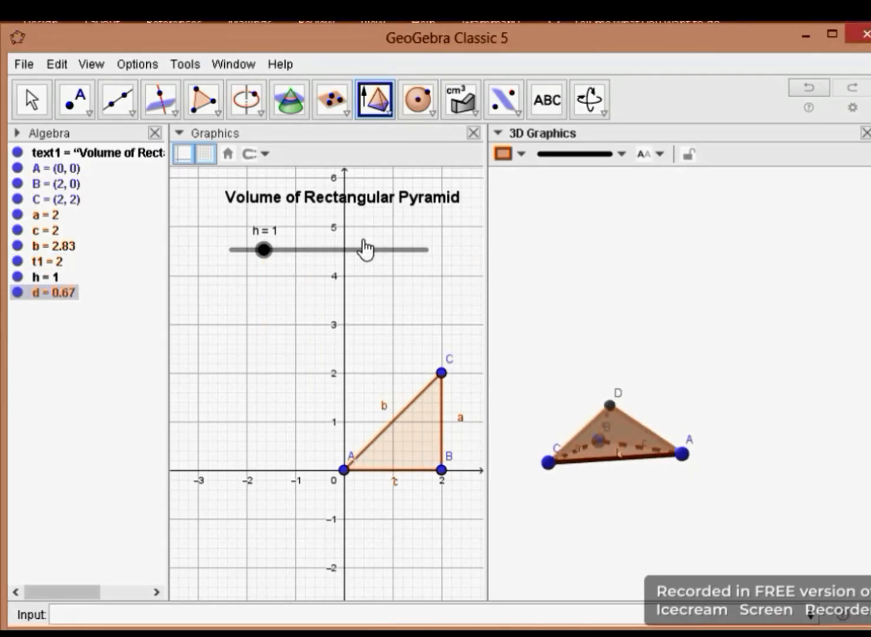
pyautogui.moveTo(268, 261); pyautogui.dragTo(365, 248)
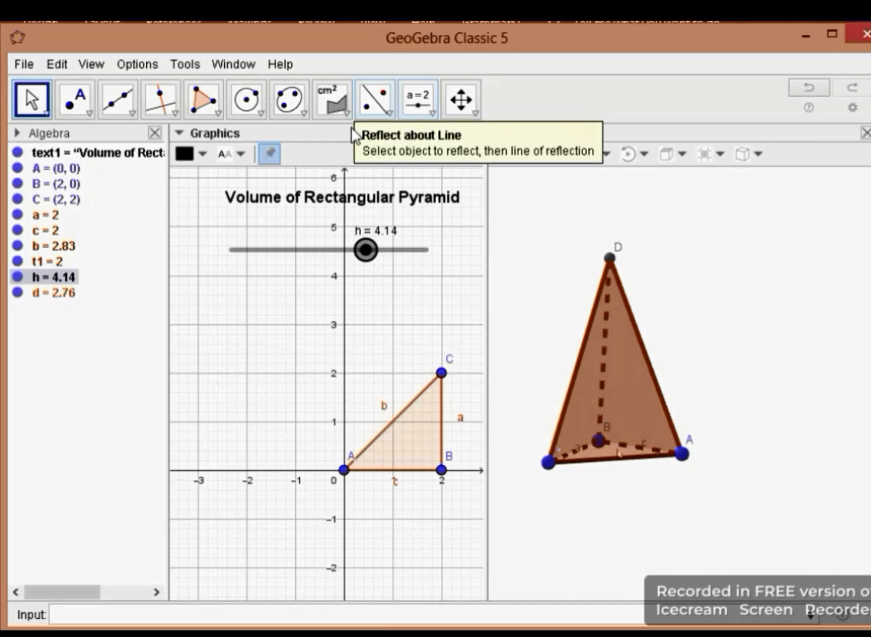
# - Add an area measurement text to the pyramid's front face ACD in the 3D view
pyautogui.click(345, 114)
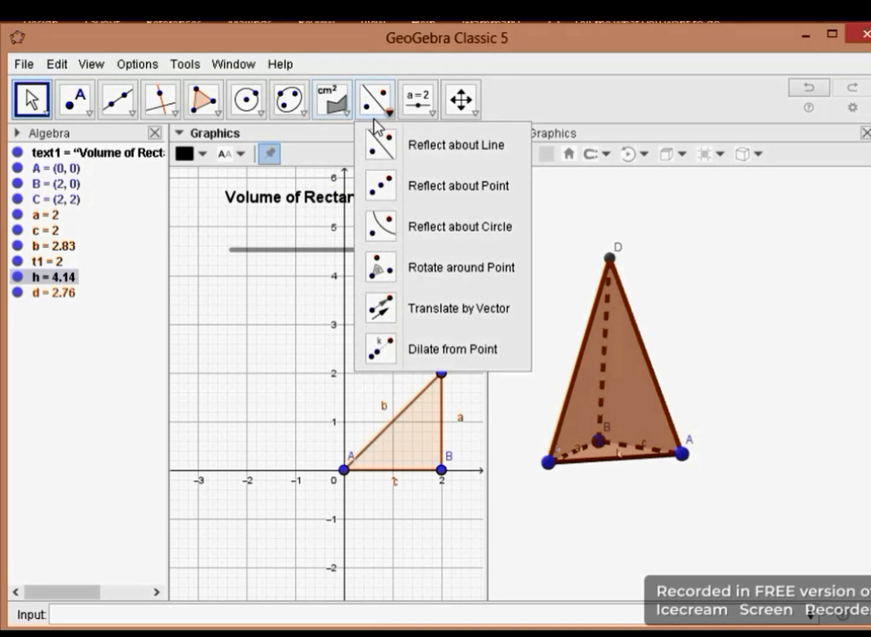
pyautogui.moveTo(404, 113)
pyautogui.click(620, 194)
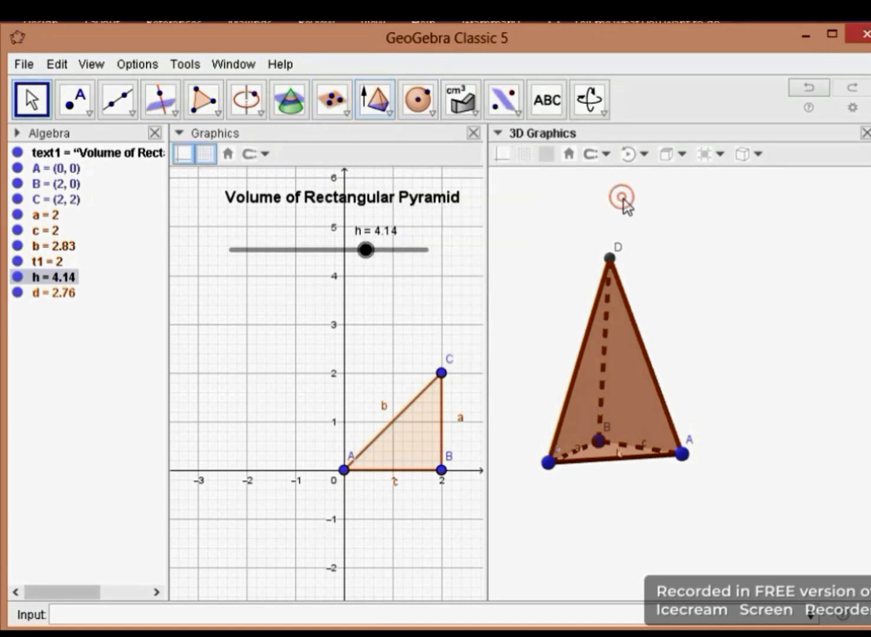
pyautogui.click(476, 113)
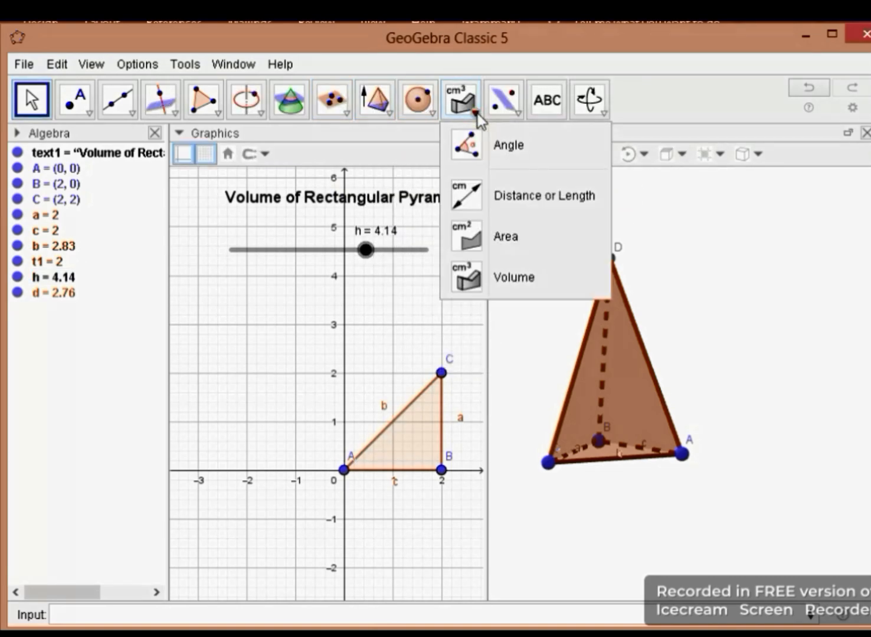
pyautogui.click(474, 239)
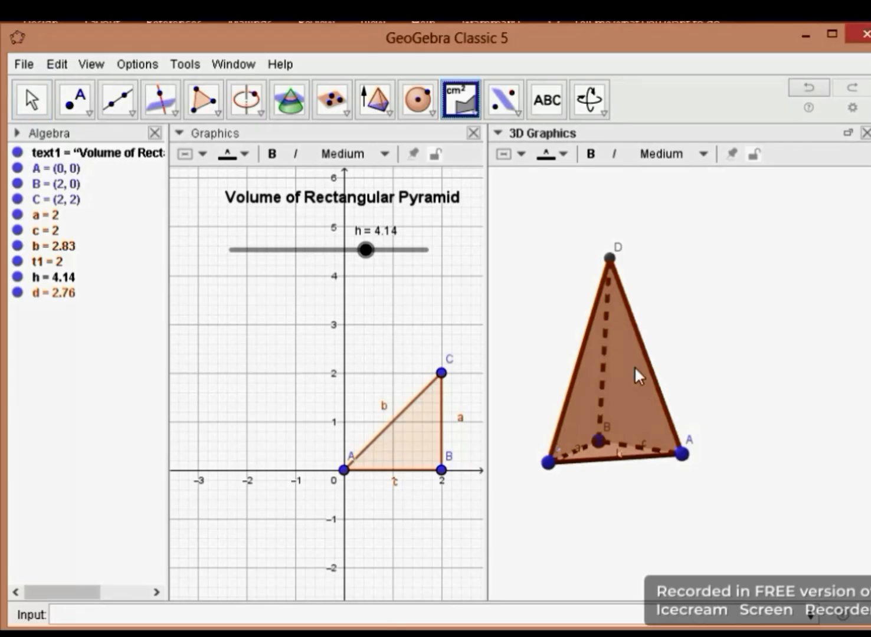
pyautogui.click(634, 365)
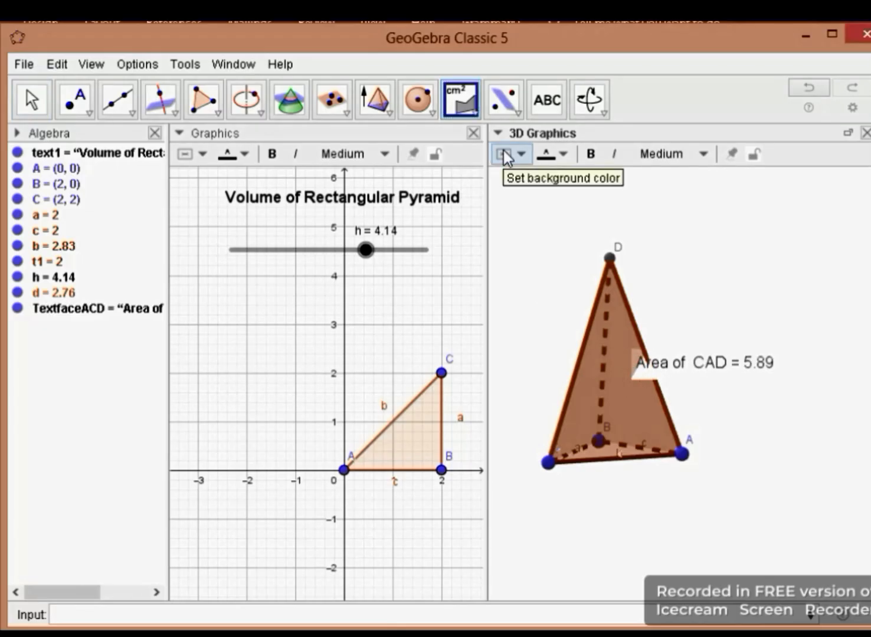
# - Open the set of measurement tools for the 3D view
pyautogui.click(475, 111)
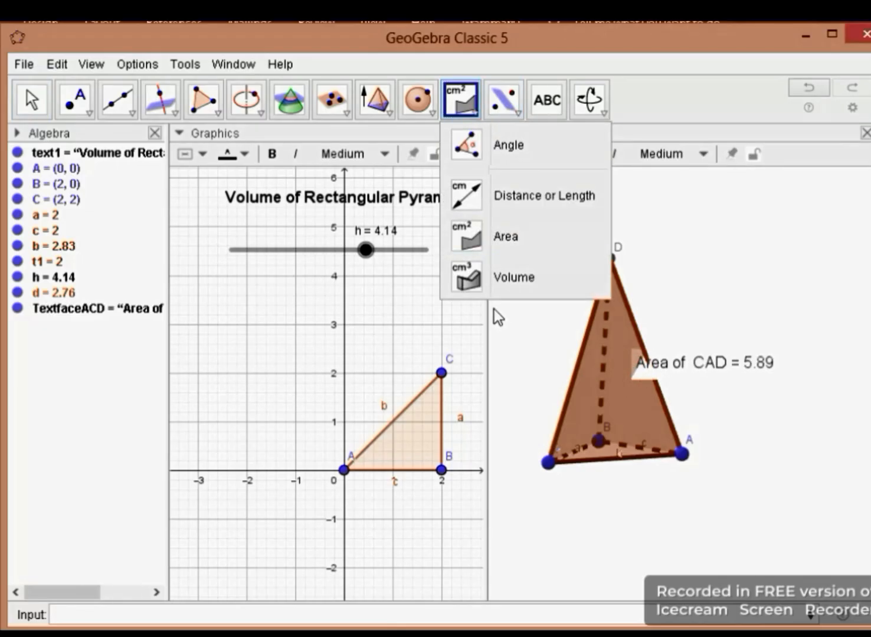